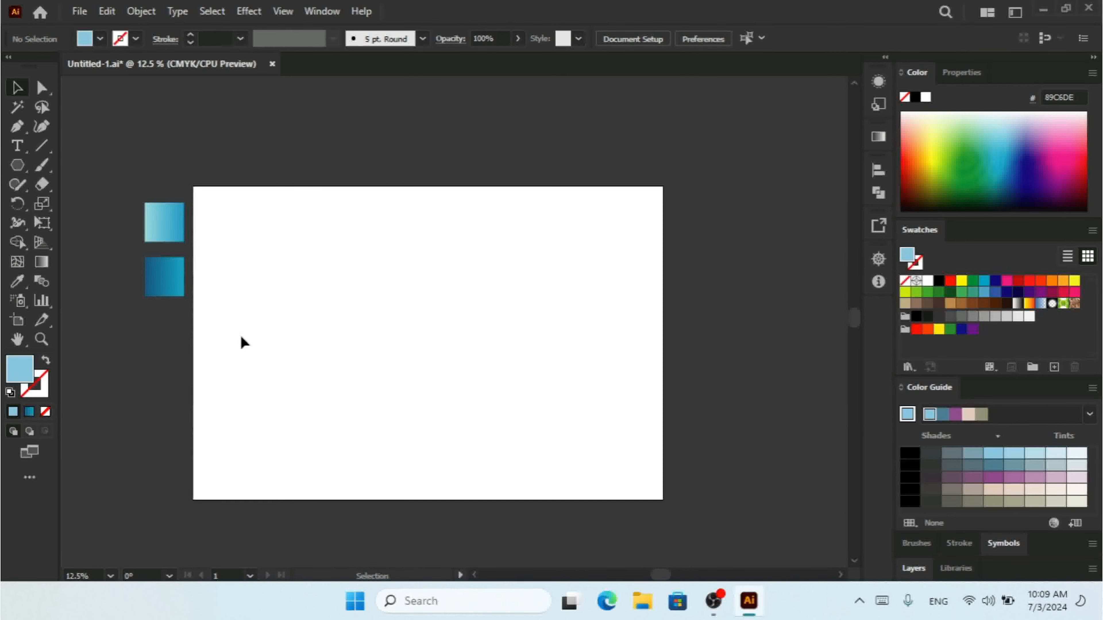
# Step: Pick up the light blue gradient of the upper reference square as the current fill
pyautogui.click(167, 230)
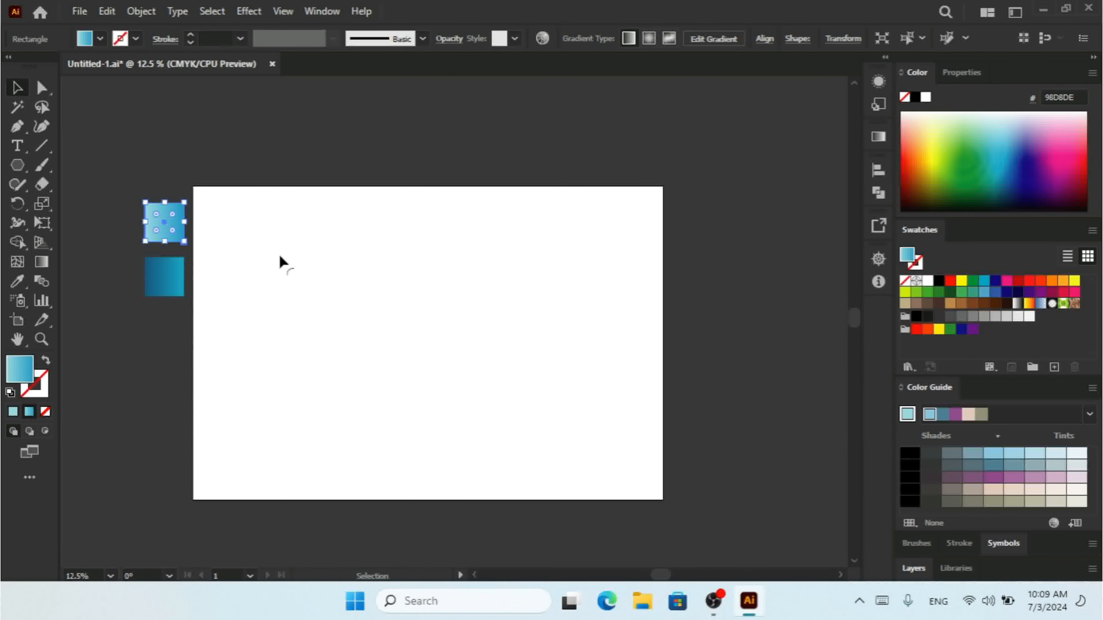
pyautogui.click(376, 256)
pyautogui.click(23, 325)
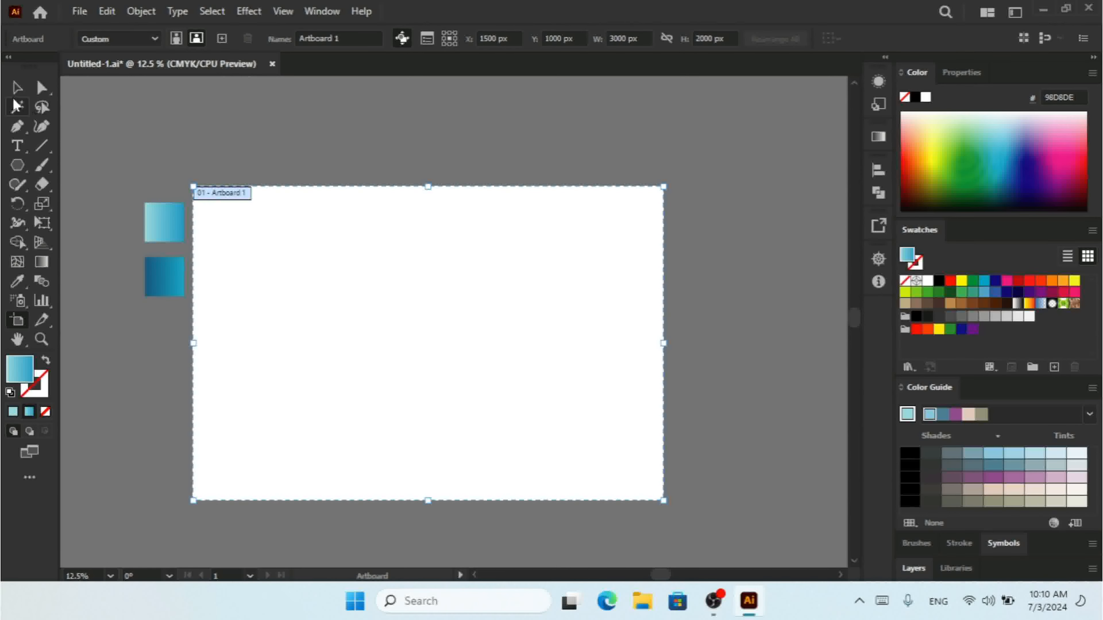
pyautogui.click(18, 88)
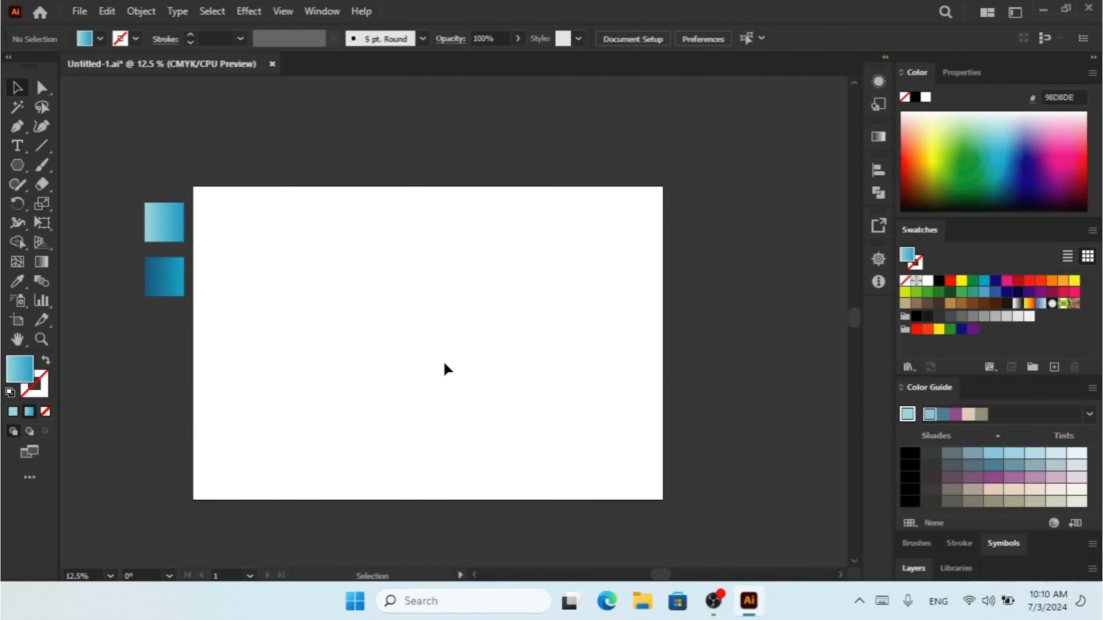
# Step: Draw a closed hourglass-shaped path with the Pen tool on the artboard, with a wider upper edge and a narrower lower edge
pyautogui.click(18, 128)
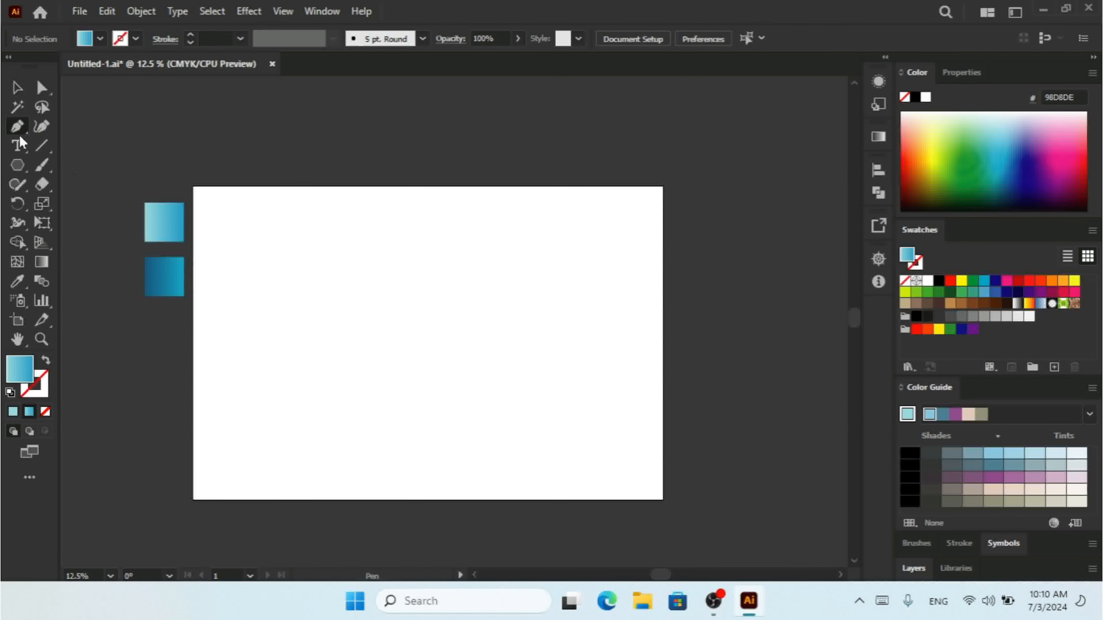
pyautogui.hotkey('ctrl', '+')
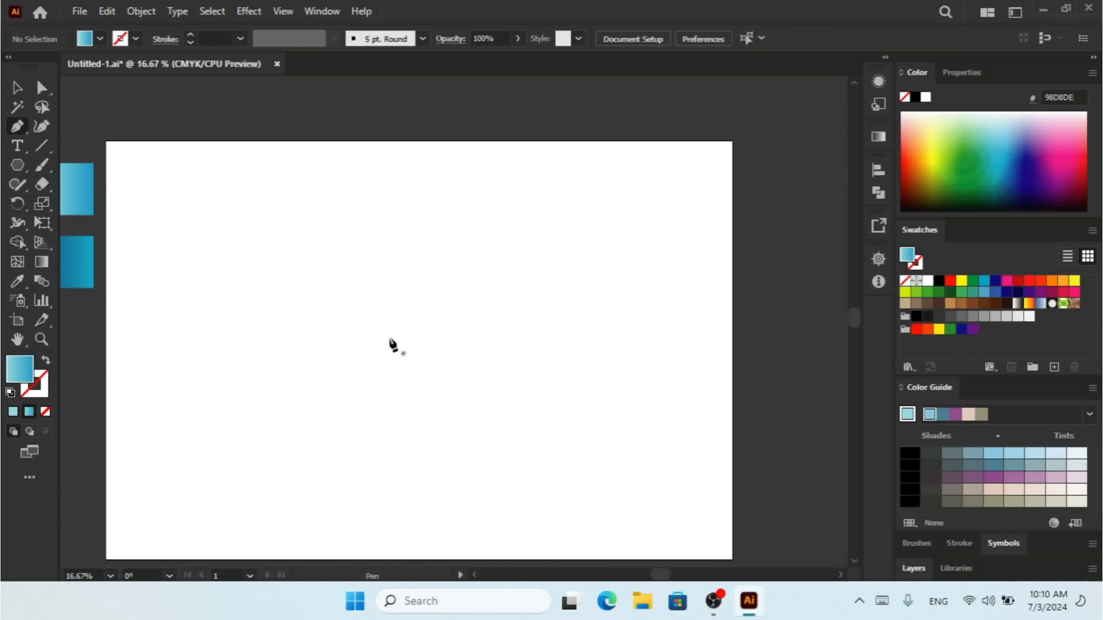
pyautogui.click(327, 304)
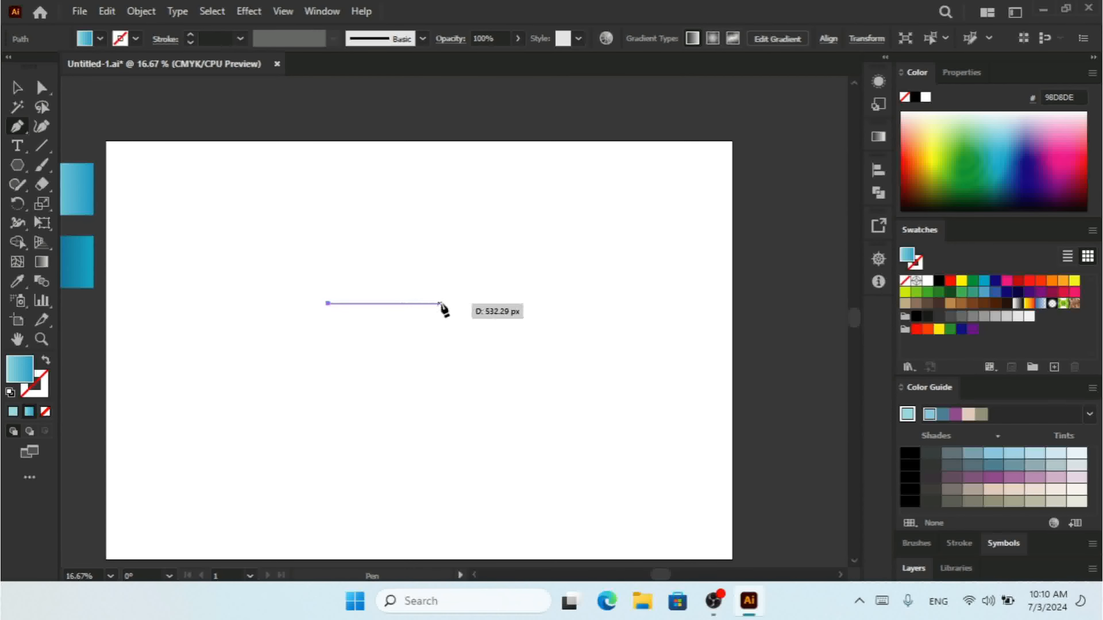
pyautogui.click(457, 304)
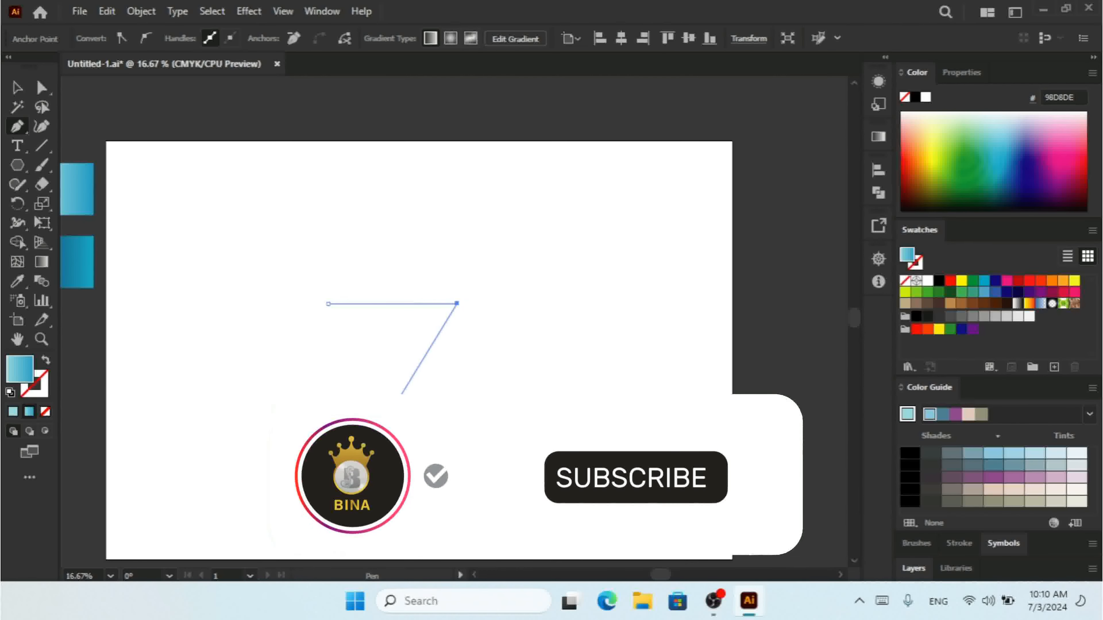
pyautogui.click(358, 438)
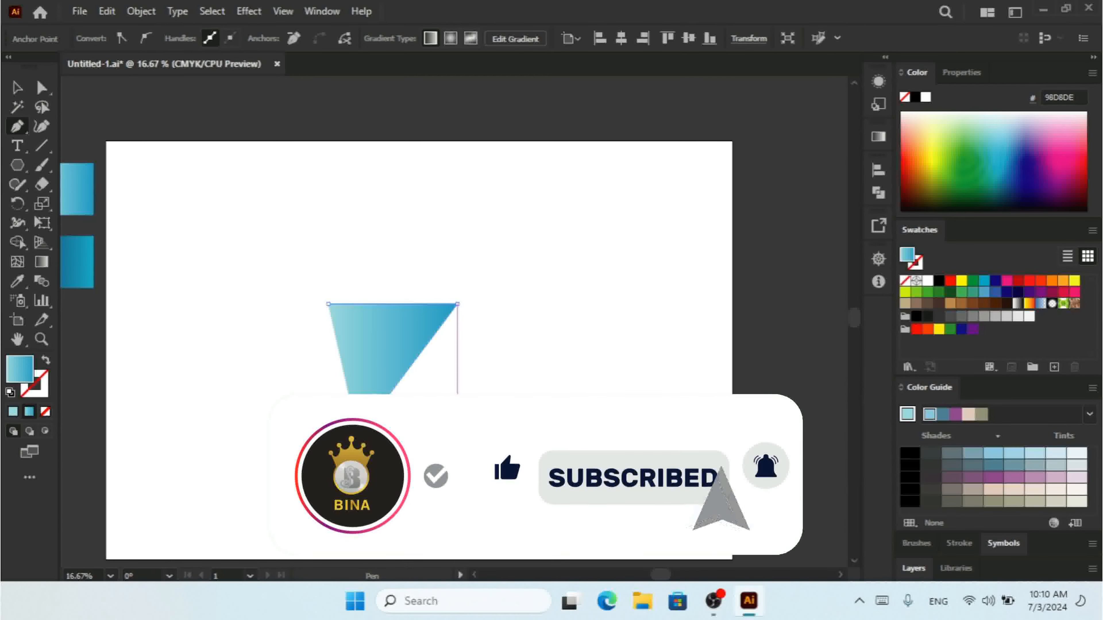
pyautogui.keyDown('shift'); pyautogui.click(457, 438); pyautogui.keyUp('shift')
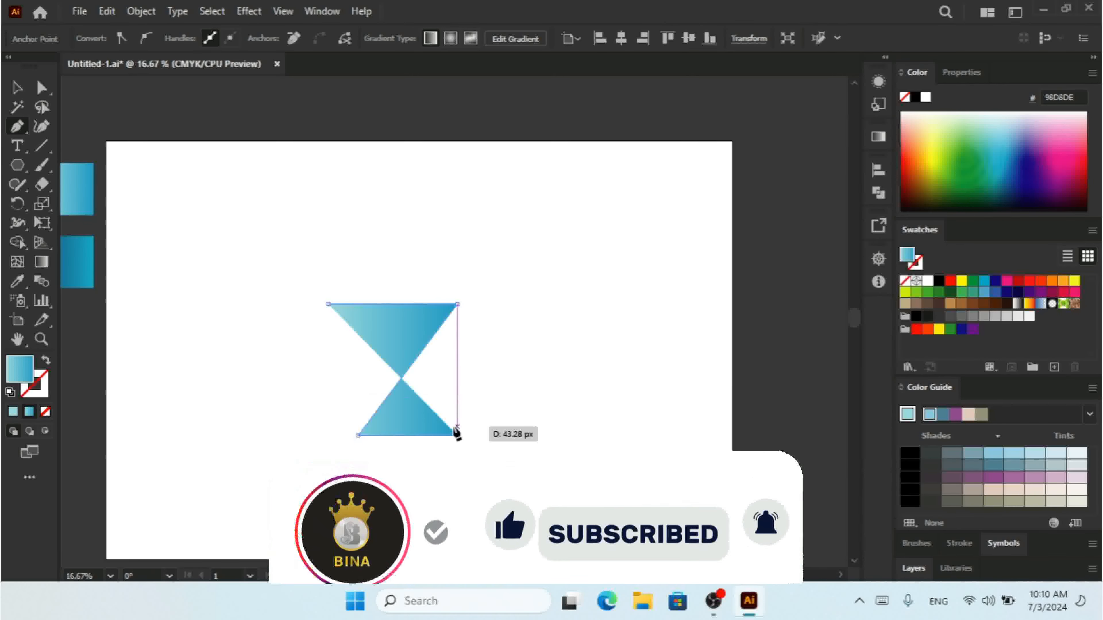
pyautogui.click(329, 305)
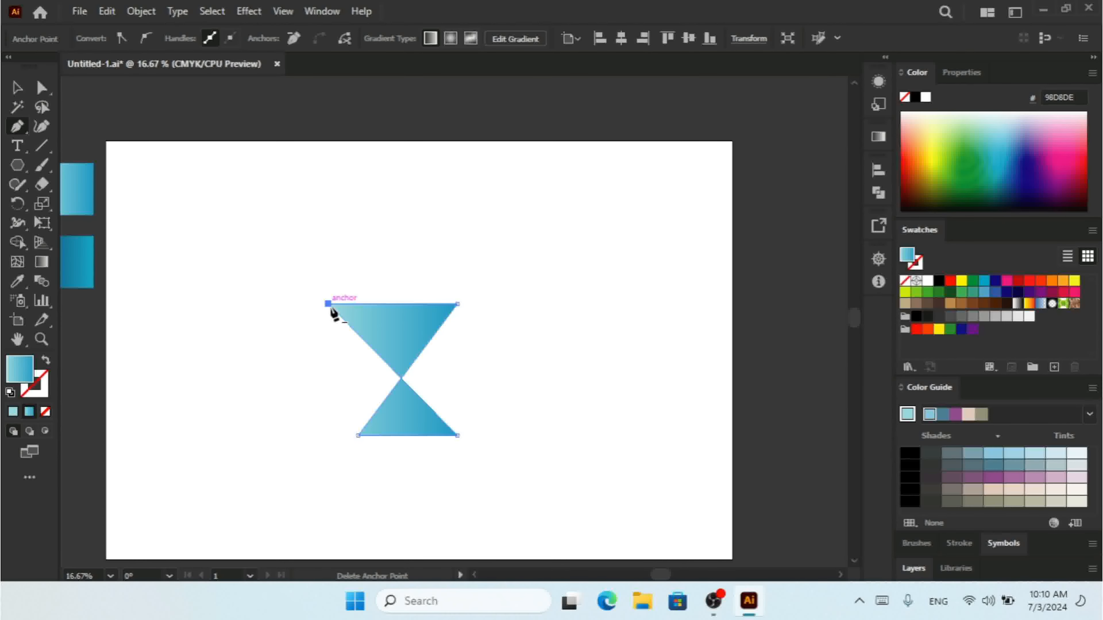
# Step: Move the hourglass shape to the upper middle of the artboard and turn it into a radial repeat
pyautogui.click(17, 87)
pyautogui.moveTo(412, 322); pyautogui.dragTo(514, 222)
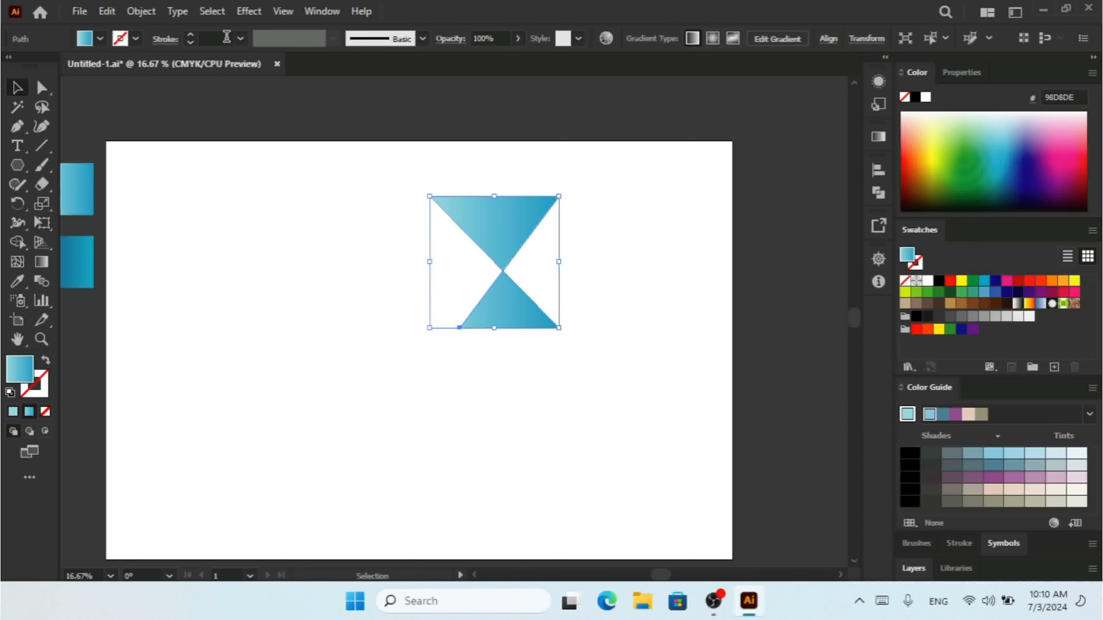
pyautogui.click(143, 12)
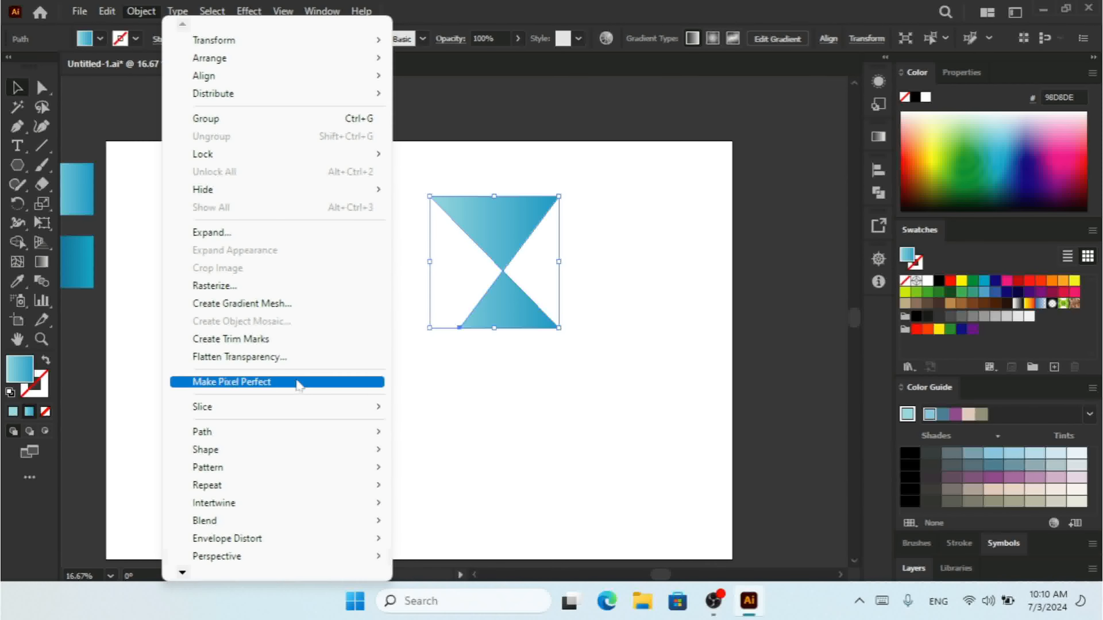
pyautogui.moveTo(304, 484)
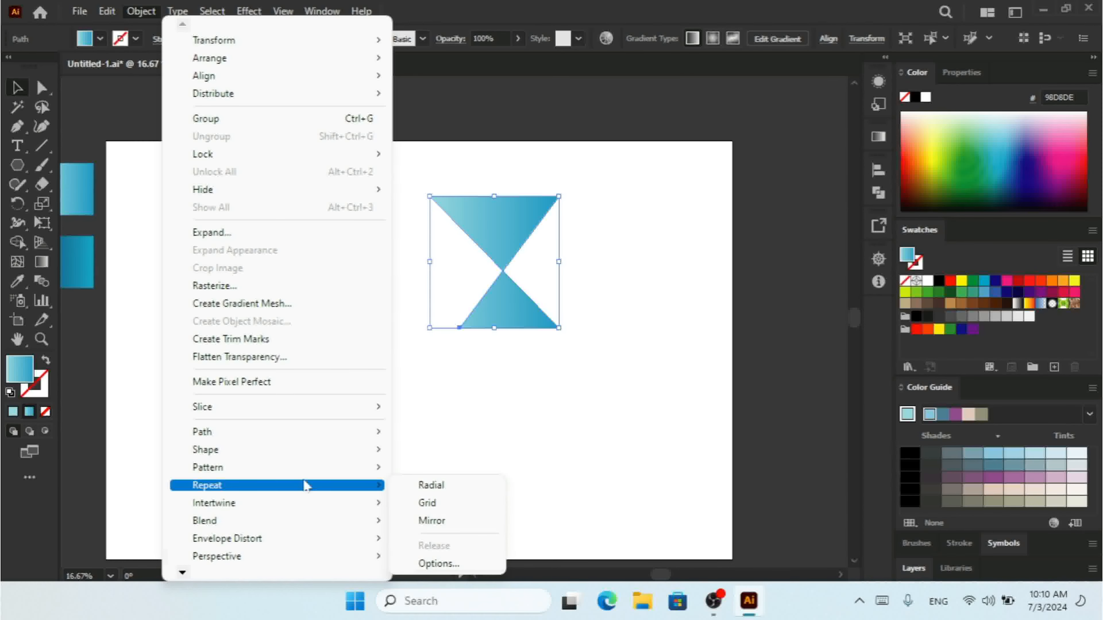
pyautogui.click(464, 491)
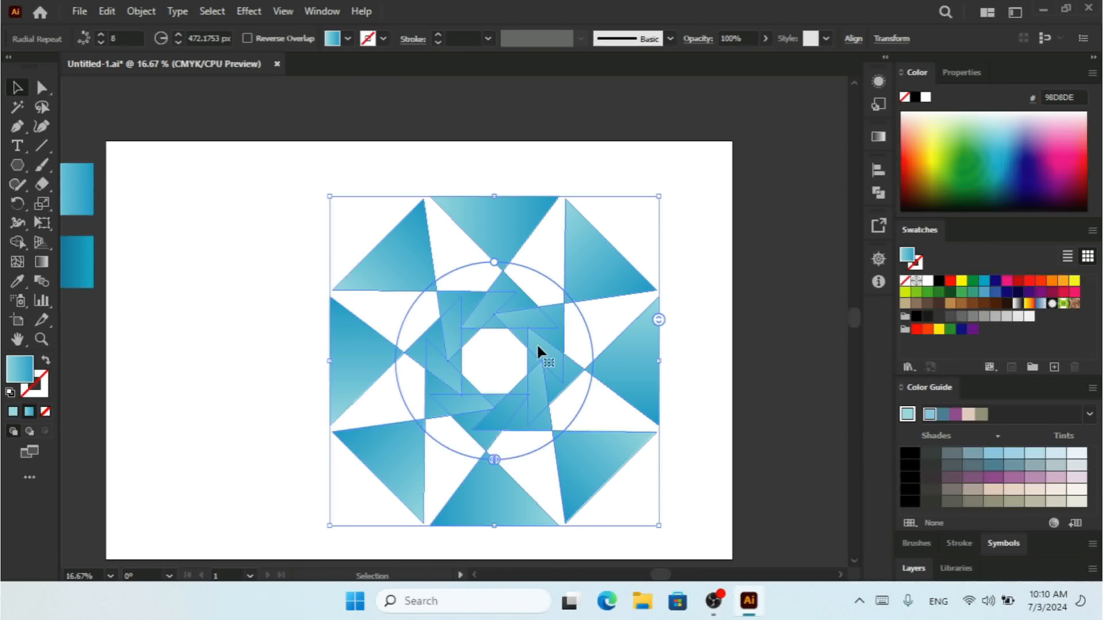
# Step: Shift the radial repeat up and left on the artboard and reduce its radius to 445 px
pyautogui.moveTo(538, 351); pyautogui.dragTo(429, 320)
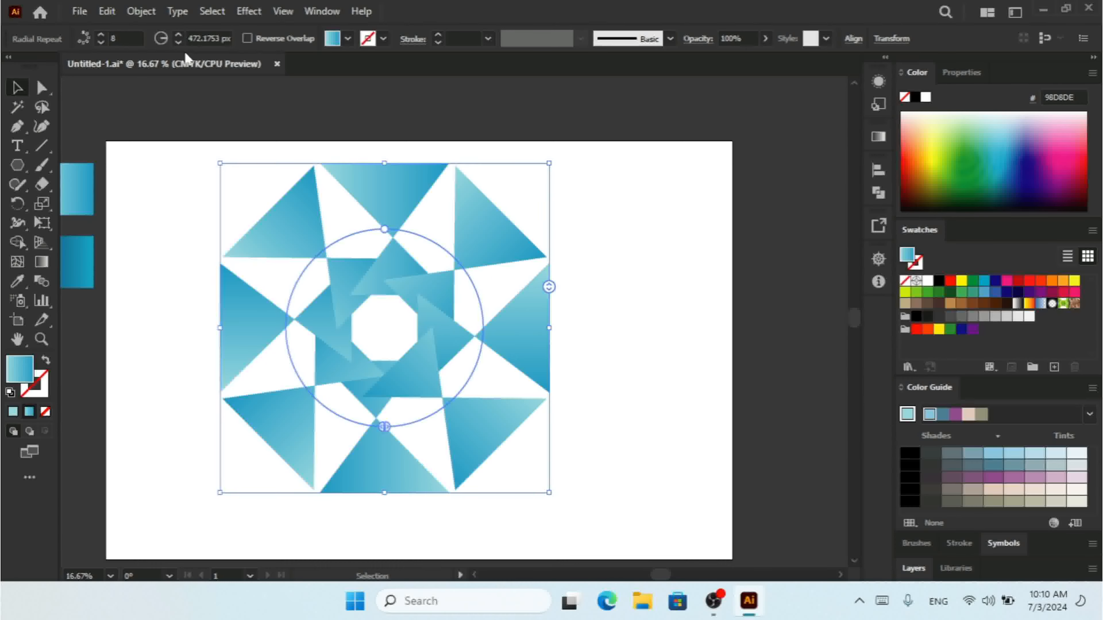
pyautogui.click(178, 43)
pyautogui.click(178, 44)
pyautogui.click(178, 44)
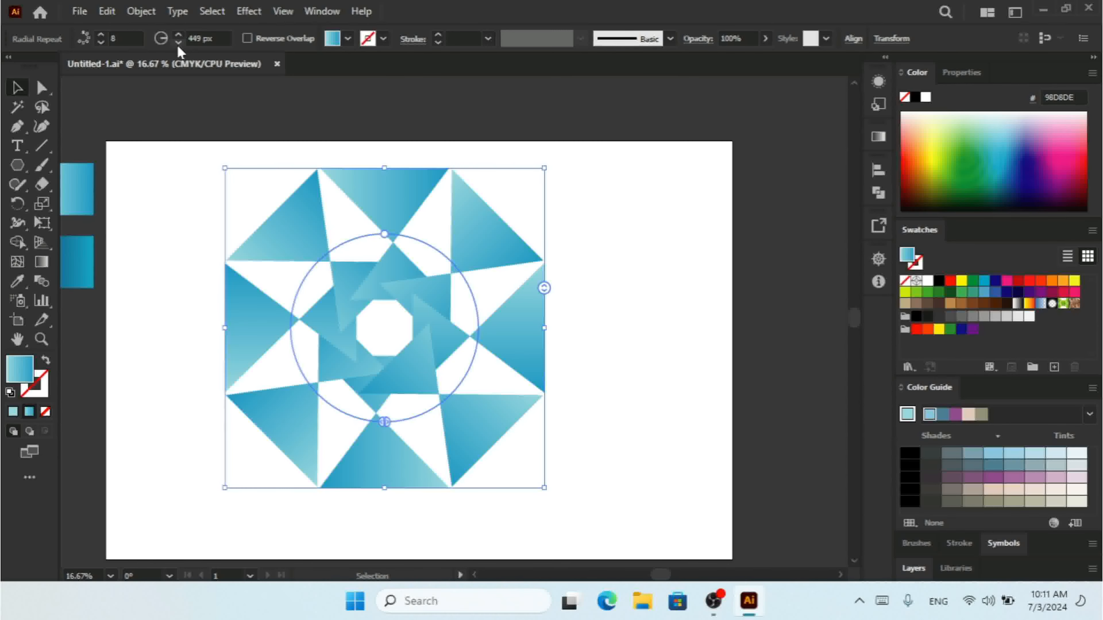
pyautogui.click(178, 44)
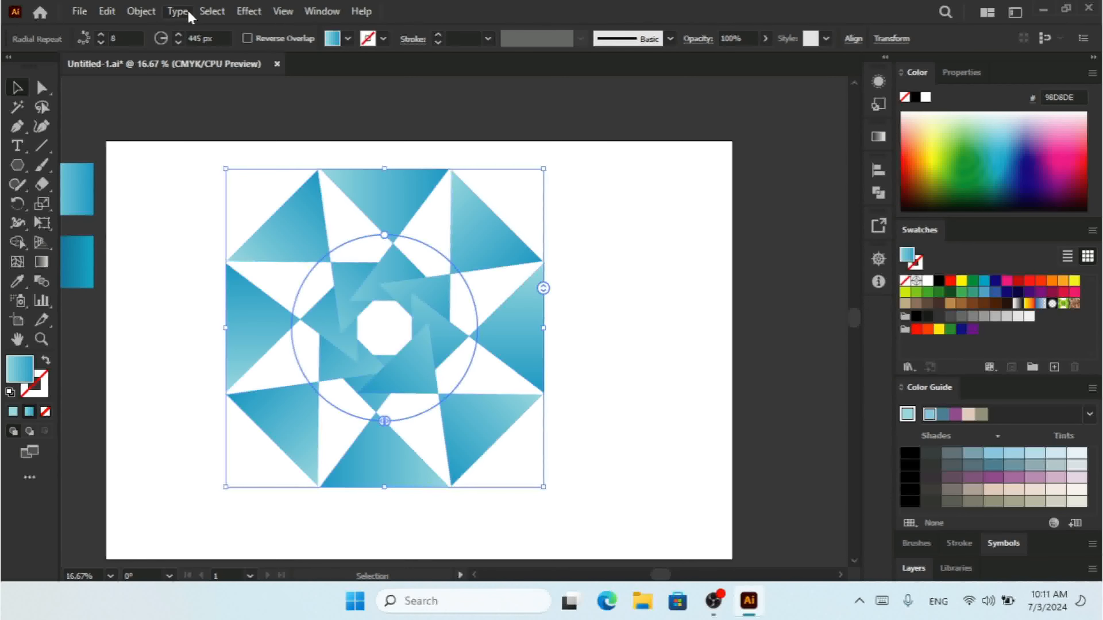
# Step: Expand the radial repeat into editable shapes
pyautogui.click(140, 11)
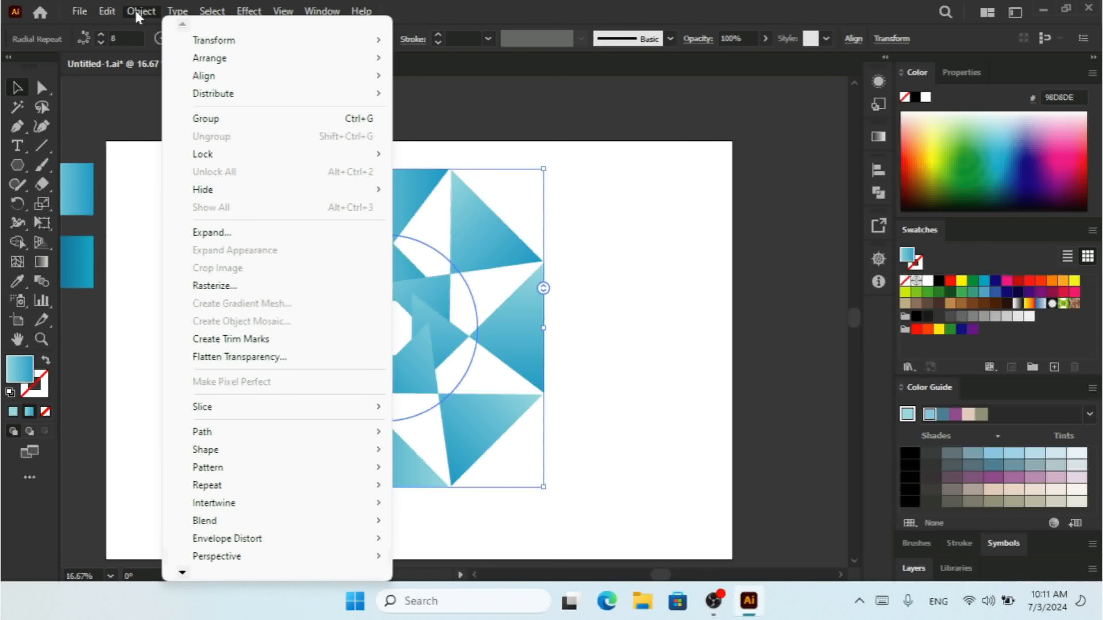
pyautogui.click(237, 239)
pyautogui.click(527, 389)
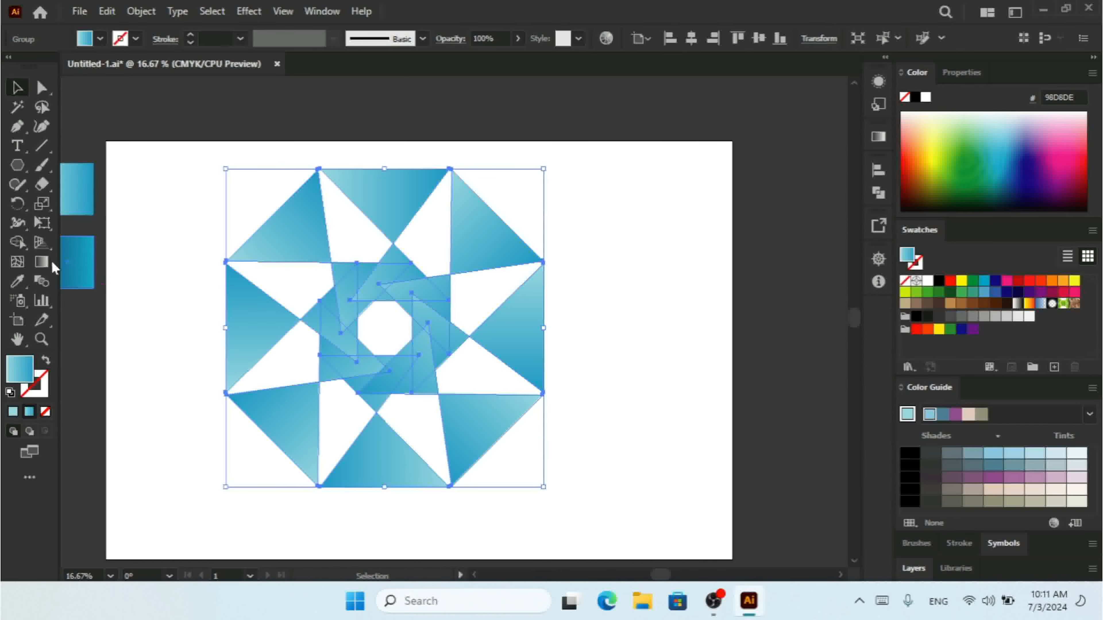
# Step: Remove the eight outer triangles with the Shape Builder tool, keeping the inner interlocking star
pyautogui.click(17, 243)
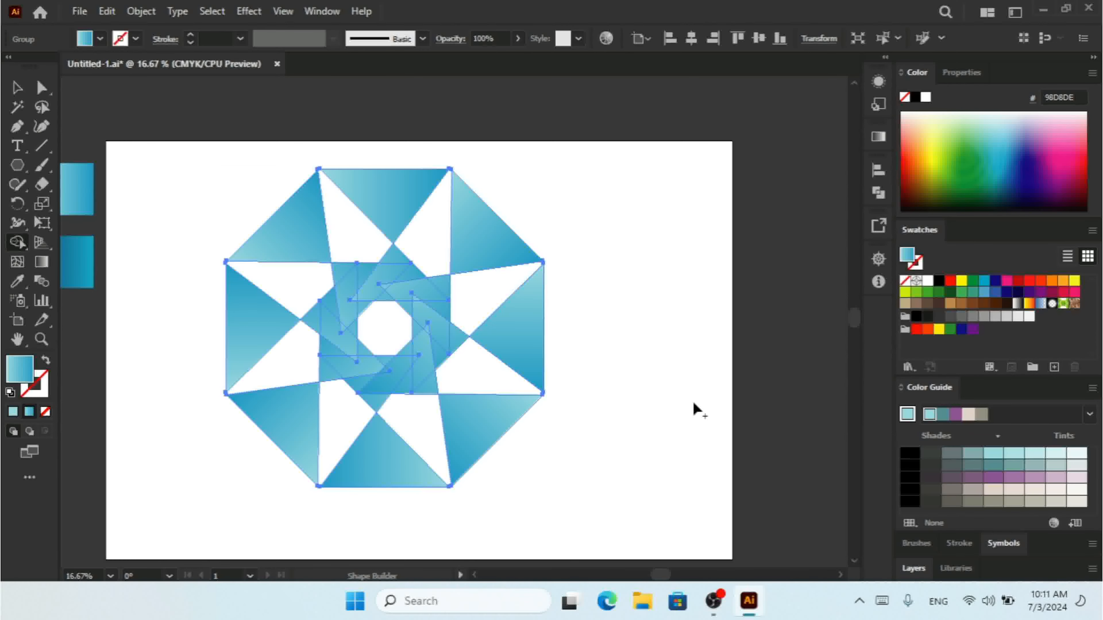
pyautogui.moveTo(536, 349); pyautogui.dragTo(511, 243)
pyautogui.moveTo(474, 212)
pyautogui.mouseDown()
pyautogui.moveTo(305, 180)
pyautogui.moveTo(259, 285)
pyautogui.moveTo(229, 436)
pyautogui.mouseUp()
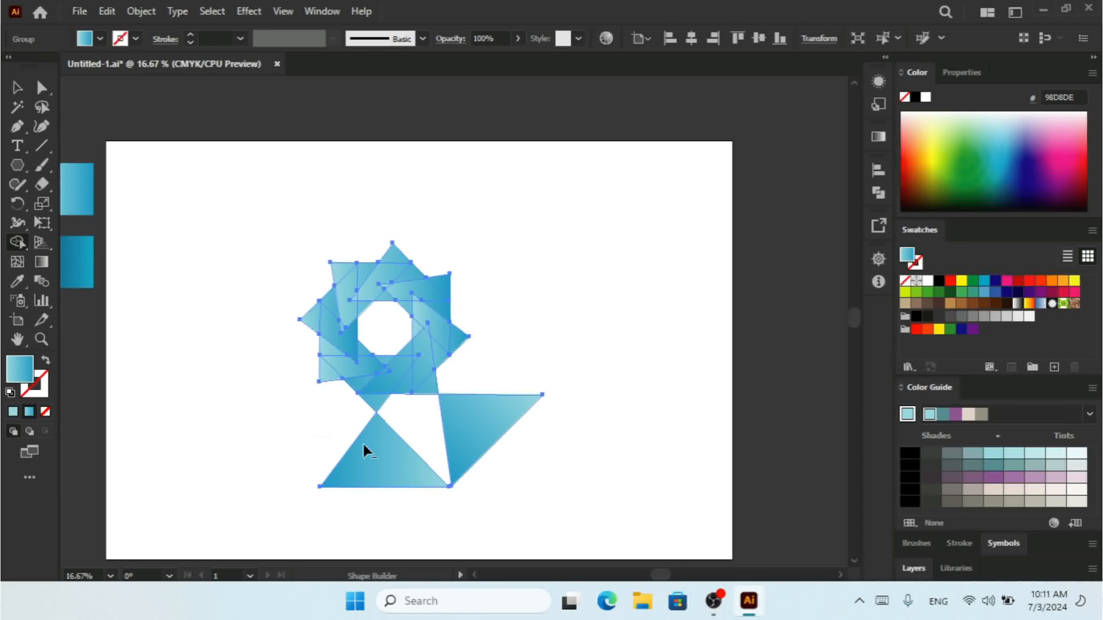
pyautogui.moveTo(364, 452); pyautogui.dragTo(537, 495)
pyautogui.click(17, 88)
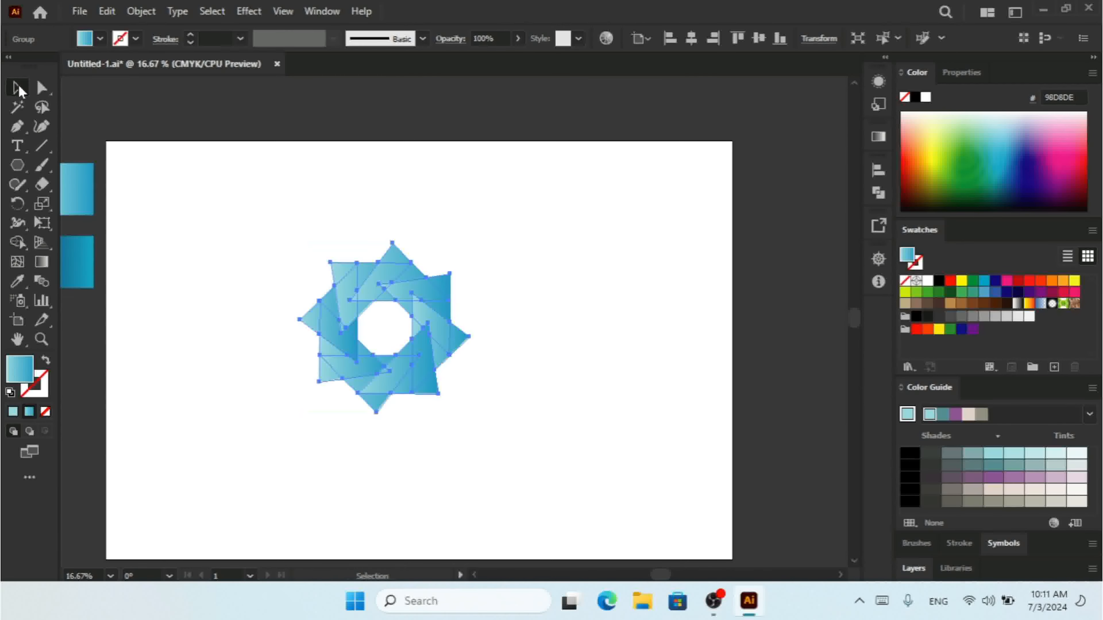
# Step: Select the whole star and scale it up proportionally from its centre
pyautogui.click(595, 315)
pyautogui.moveTo(510, 238); pyautogui.dragTo(304, 415)
pyautogui.press('a')
pyautogui.hotkey('ctrl', '+')
pyautogui.press('v')
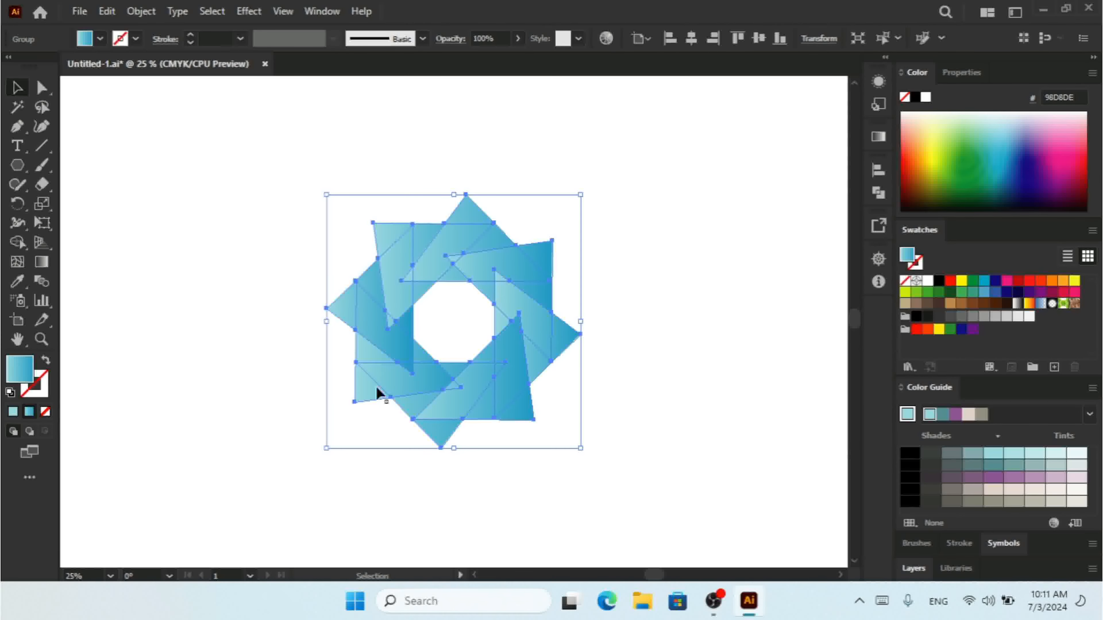
pyautogui.hotkey('ctrl', '-')
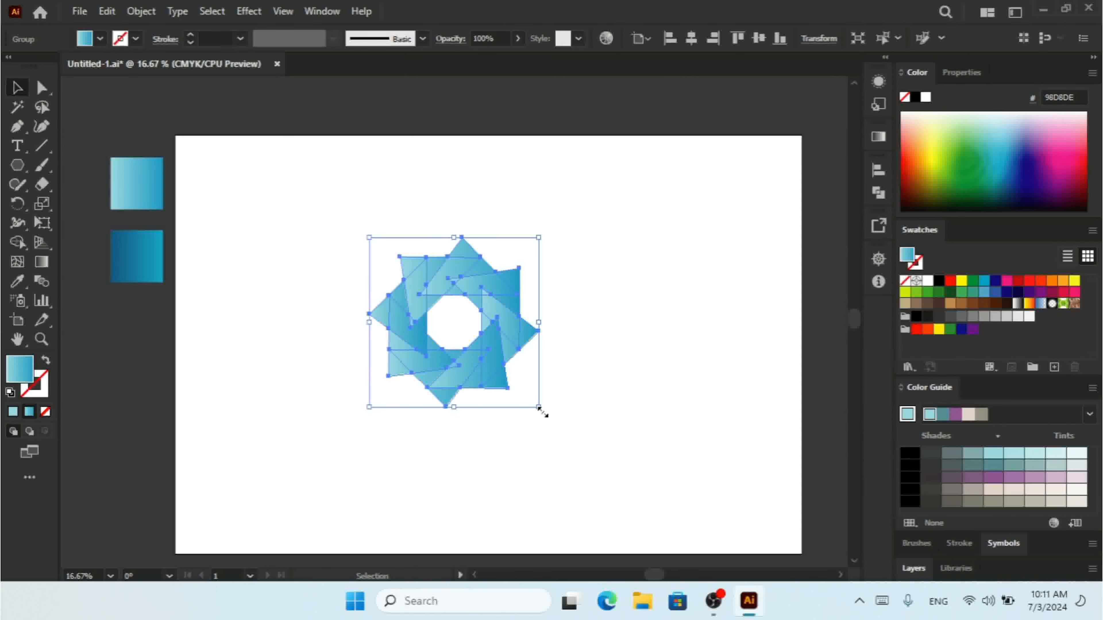
pyautogui.moveTo(543, 413); pyautogui.dragTo(587, 452)
# Step: Ungroup the star into its separate pieces and clear the selection
pyautogui.rightClick(542, 338)
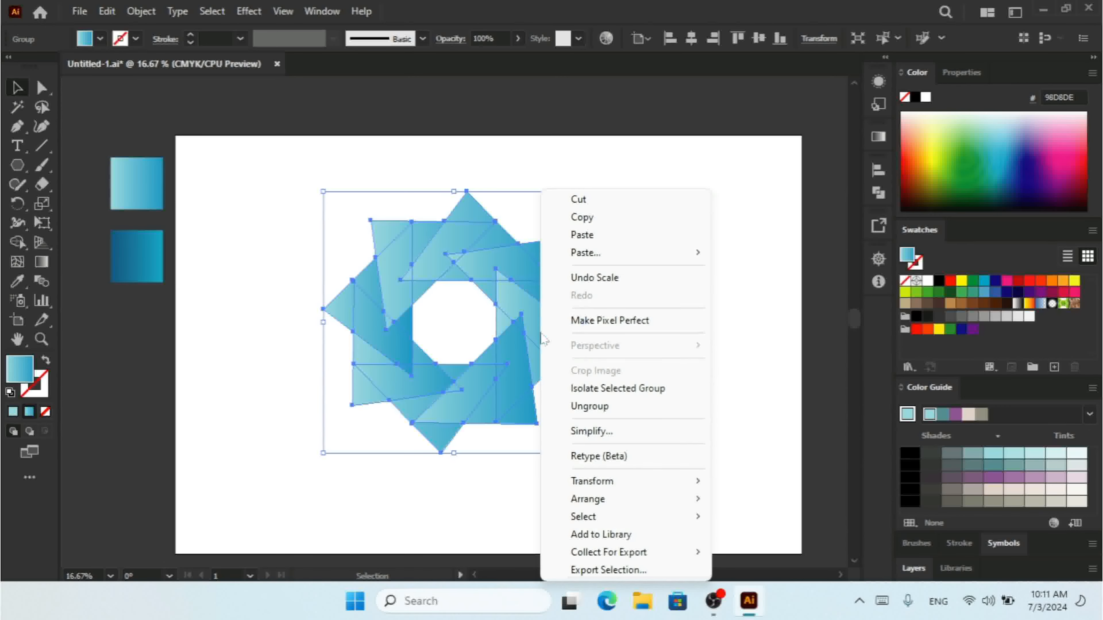
pyautogui.click(589, 406)
pyautogui.click(641, 344)
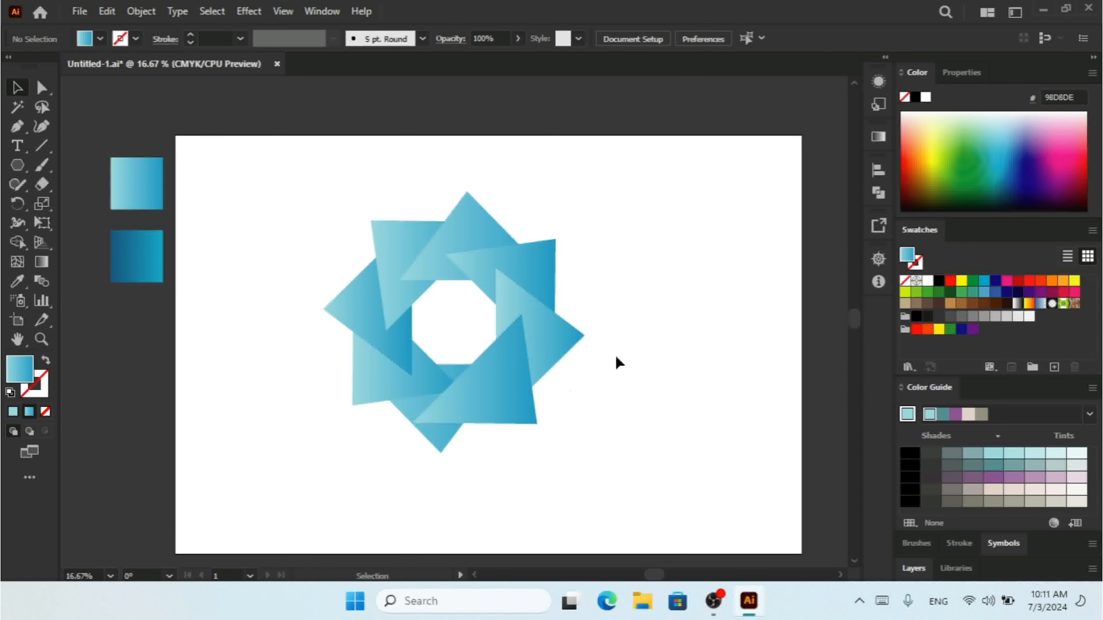
# Step: Recolour the star's lower-right triangle with the dark blue gradient sampled from the lower reference square
pyautogui.click(509, 411)
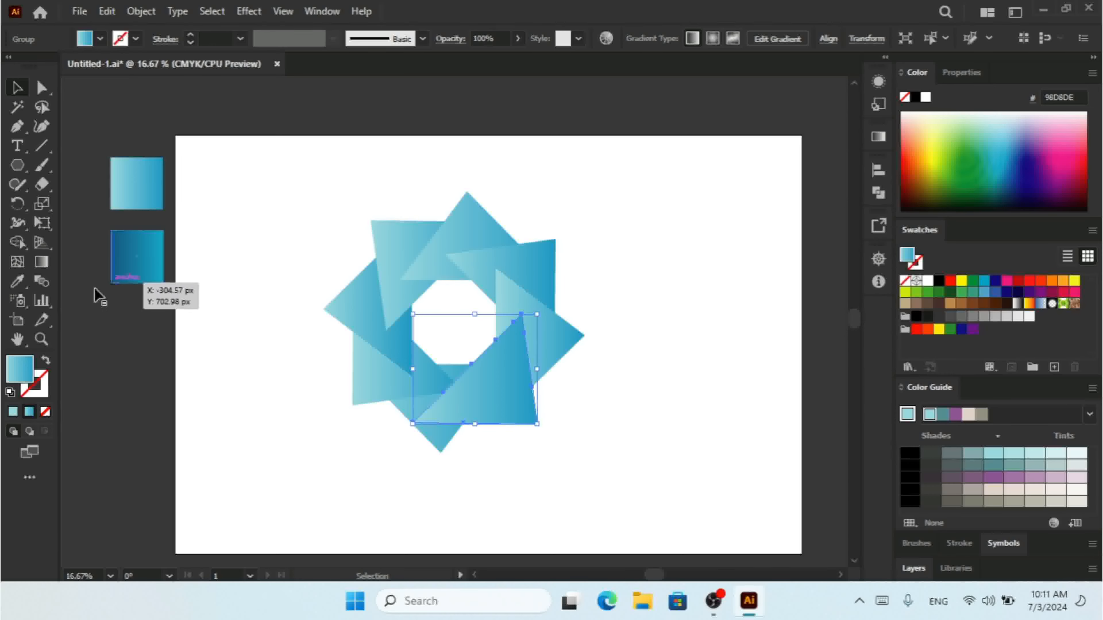
pyautogui.click(17, 281)
pyautogui.click(143, 247)
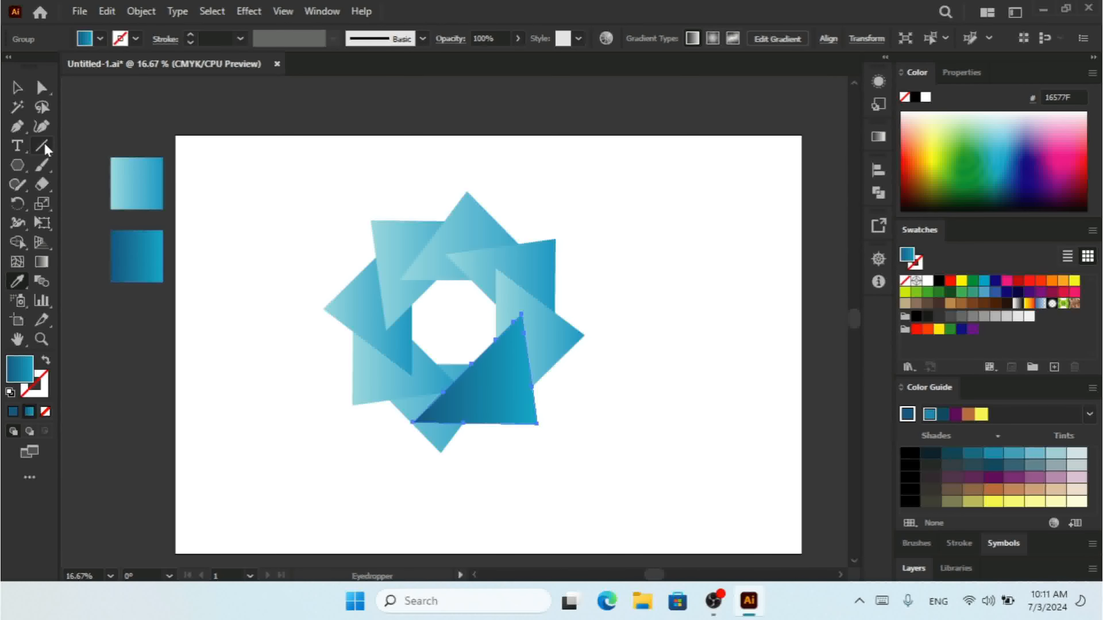
pyautogui.click(17, 87)
pyautogui.click(291, 415)
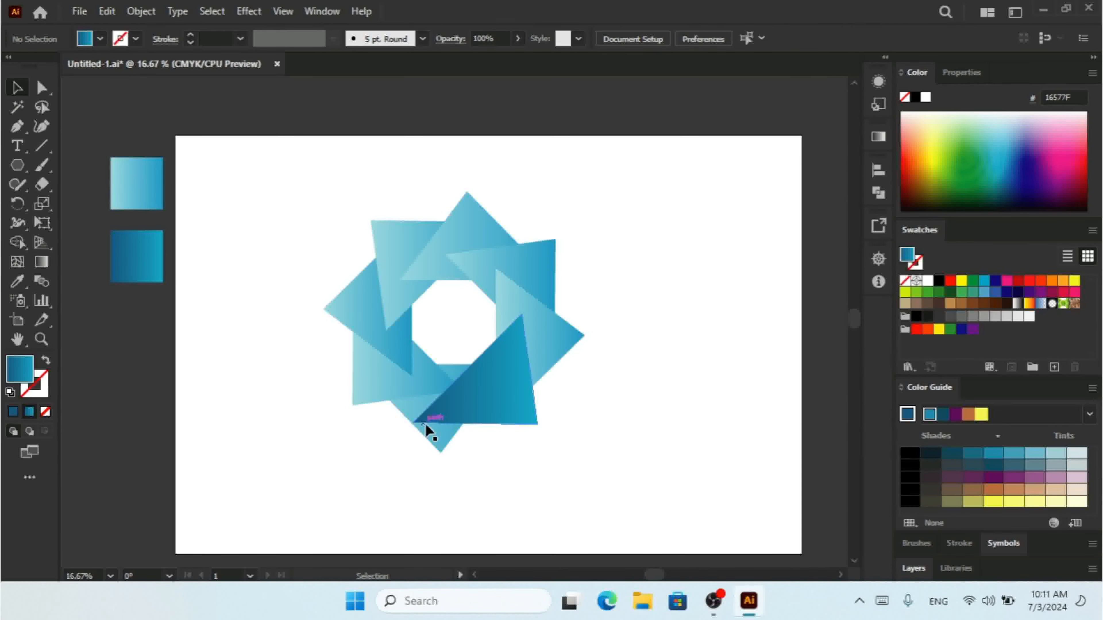
# Step: Recolour the star's lower-left triangle with the dark blue gradient sampled from the already dark triangle
pyautogui.click(408, 414)
pyautogui.click(392, 379)
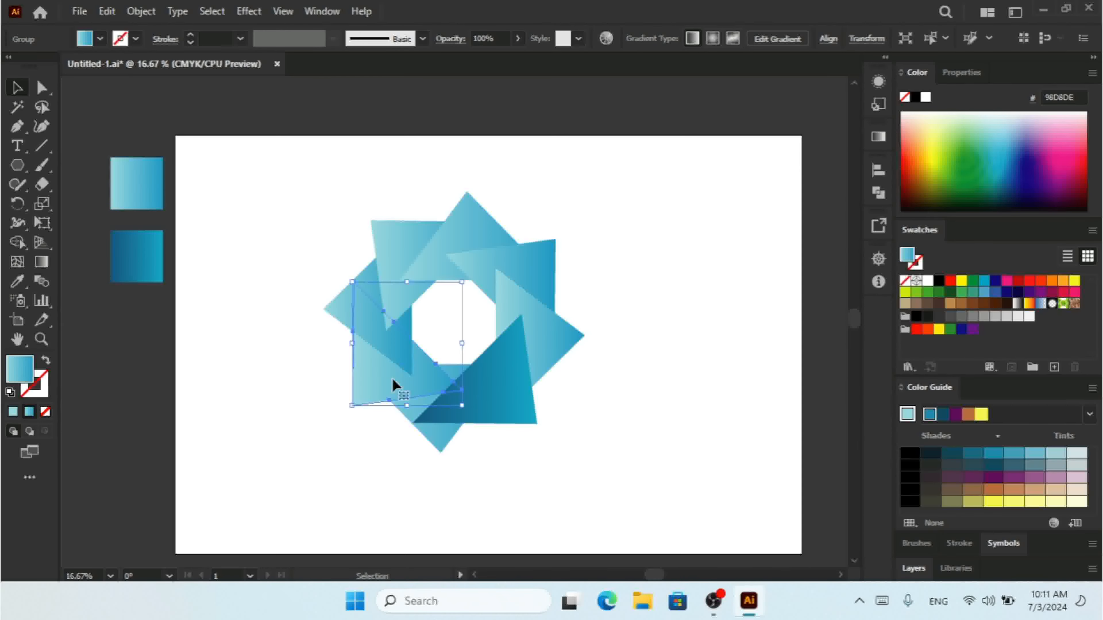
pyautogui.click(16, 281)
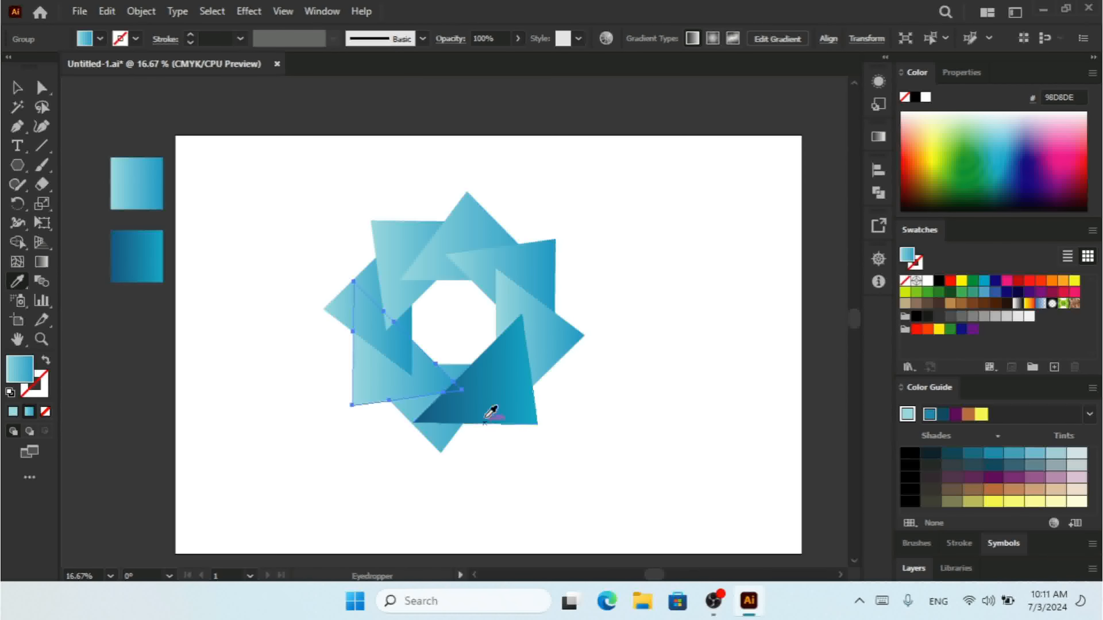
pyautogui.click(494, 390)
pyautogui.click(16, 88)
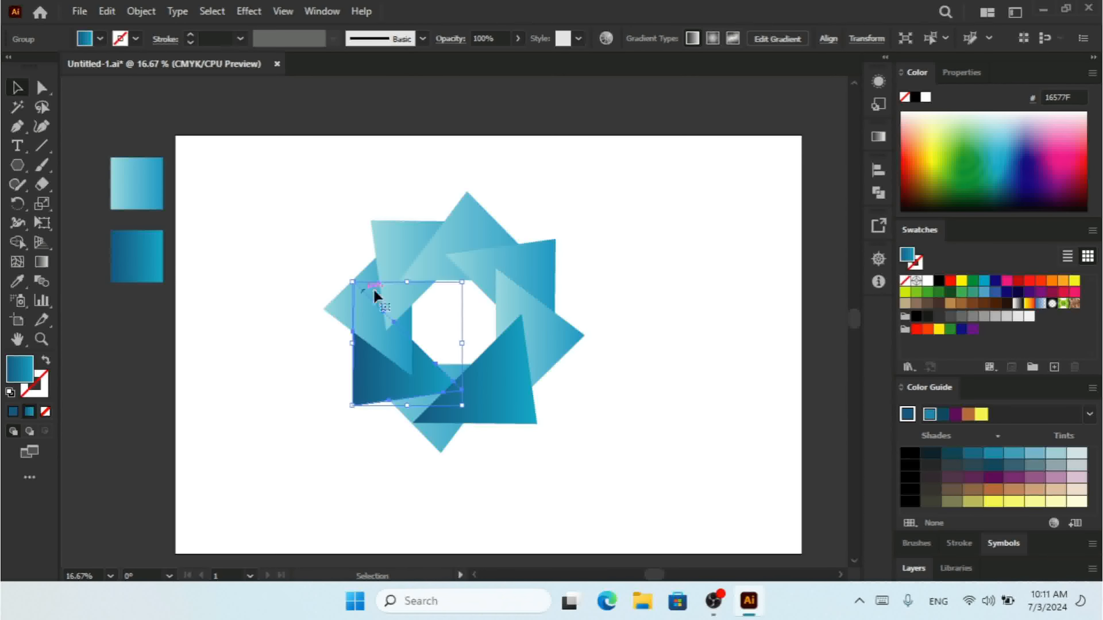
# Step: Recolour the star's upper-left triangle with the dark blue gradient sampled from the lower-right triangle
pyautogui.click(391, 280)
pyautogui.click(16, 281)
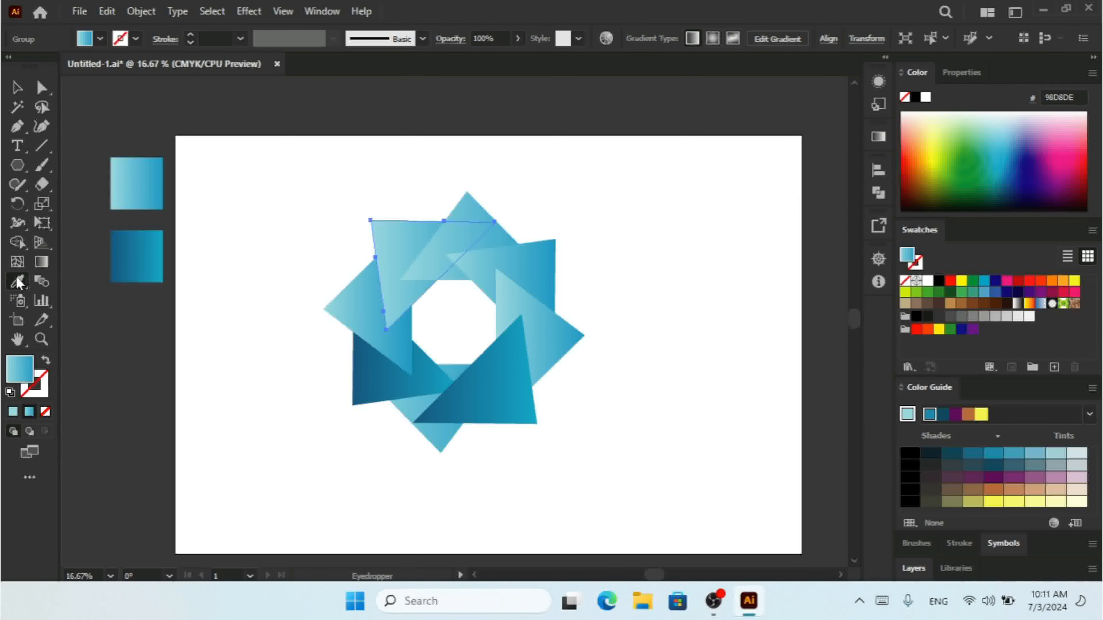
pyautogui.click(499, 372)
pyautogui.click(14, 93)
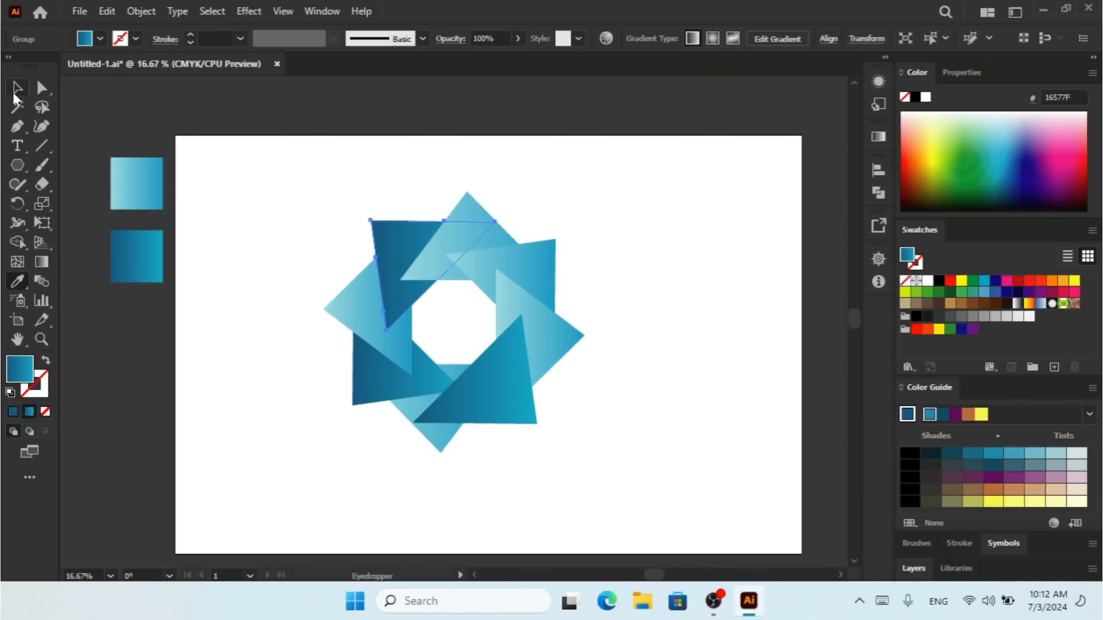
# Step: Recolour the star's upper-right triangle with the dark blue gradient sampled from the lower-right triangle, and clear the selection
pyautogui.click(517, 266)
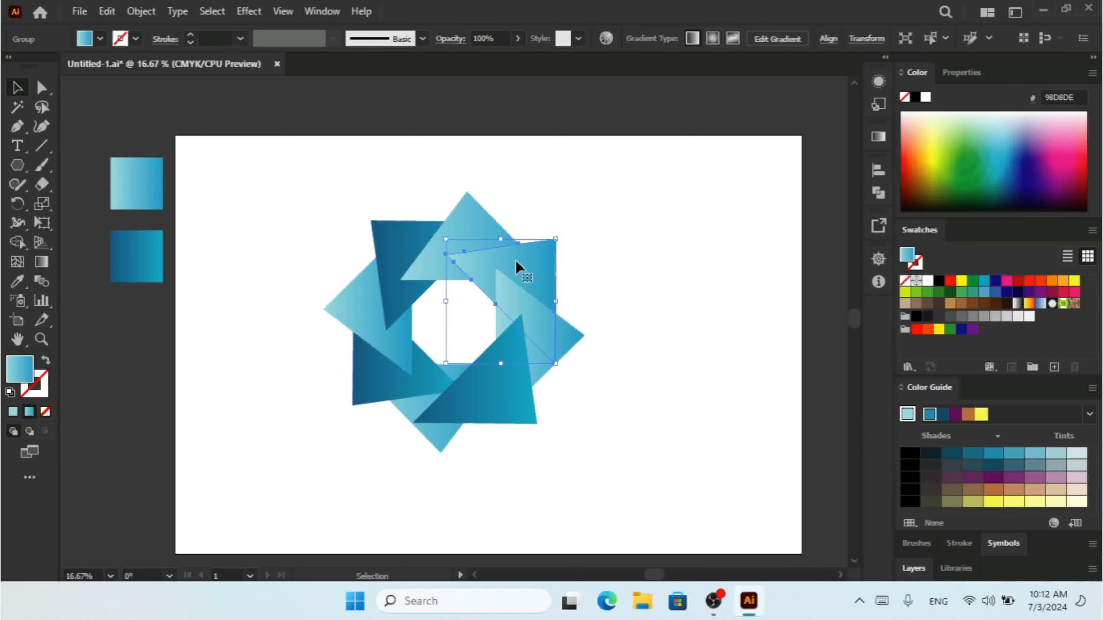
pyautogui.click(16, 281)
pyautogui.click(497, 389)
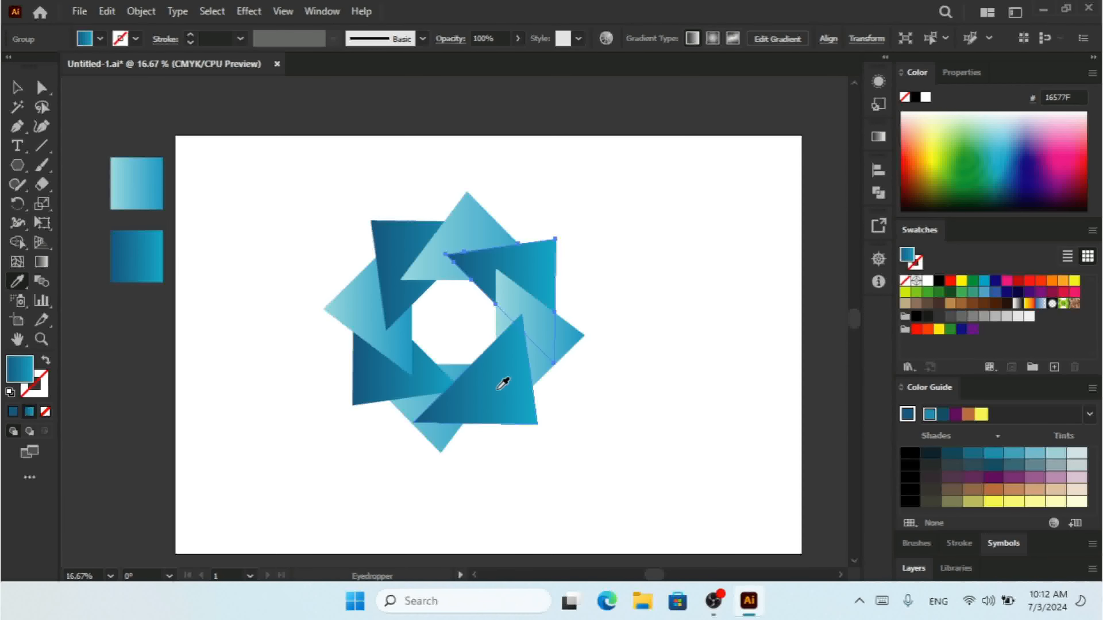
pyautogui.click(16, 88)
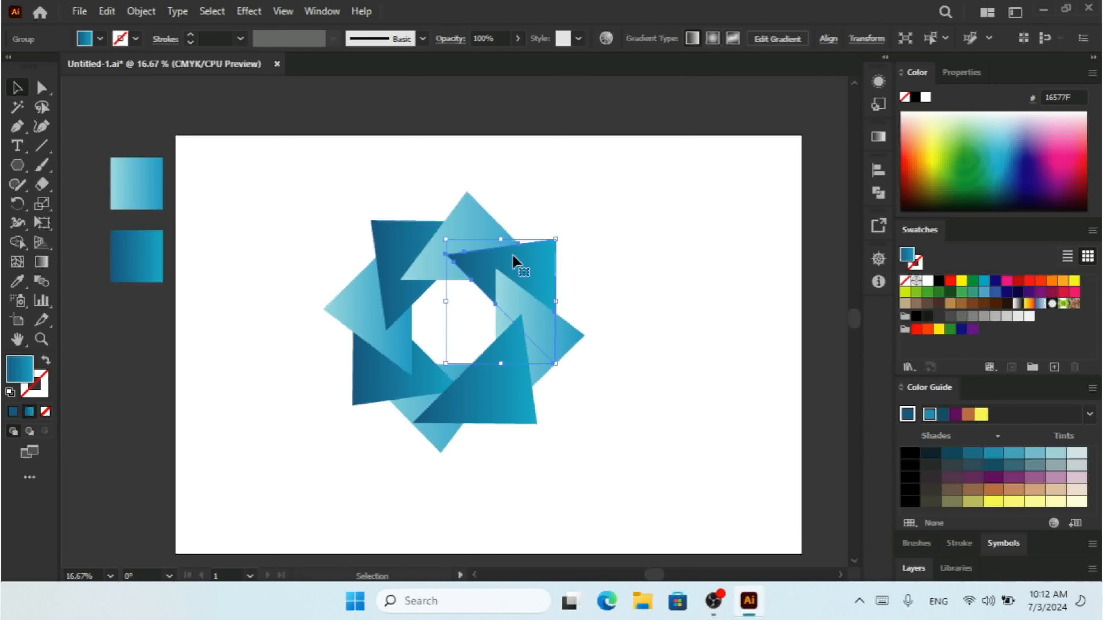
pyautogui.click(632, 235)
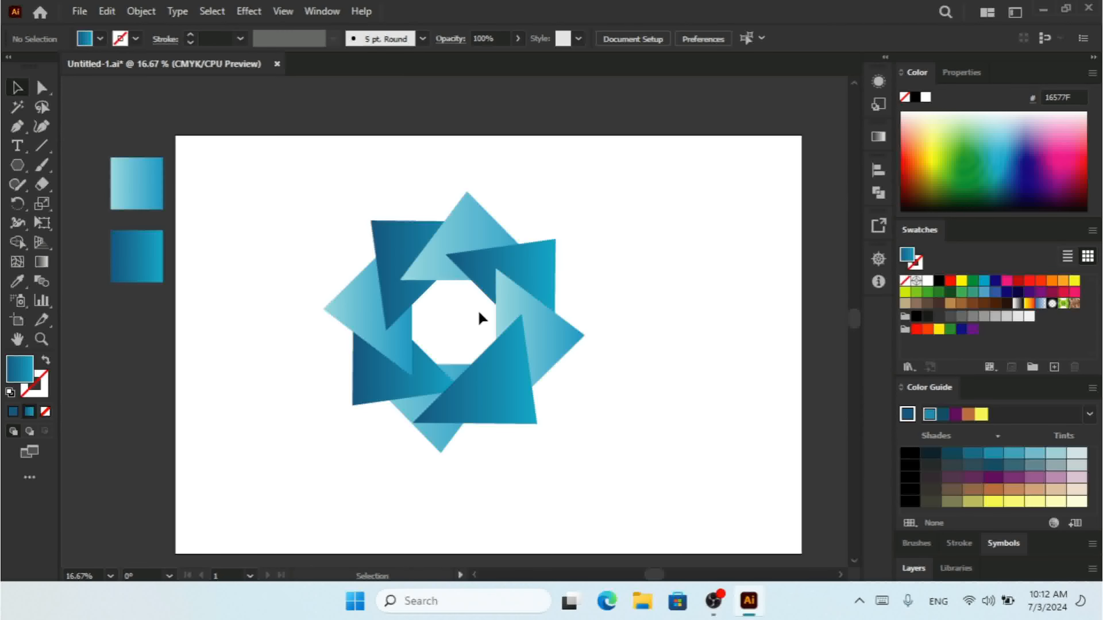
# Step: Group all the star's pieces and scale the group down proportionally about its centre
pyautogui.moveTo(652, 201); pyautogui.dragTo(290, 463)
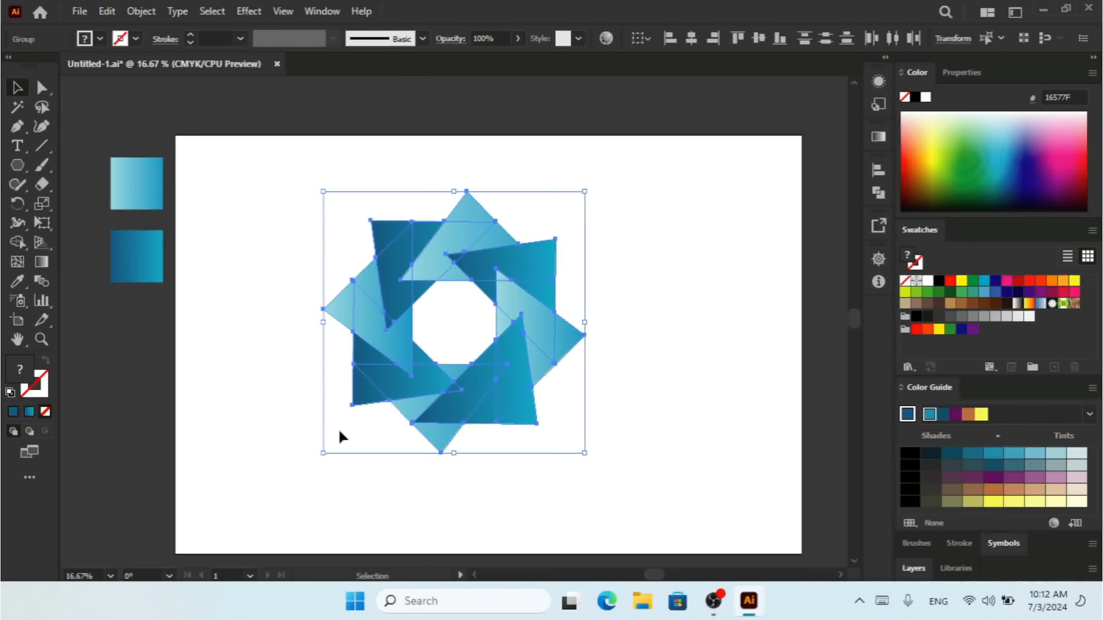
pyautogui.hotkey('ctrl', 'g')
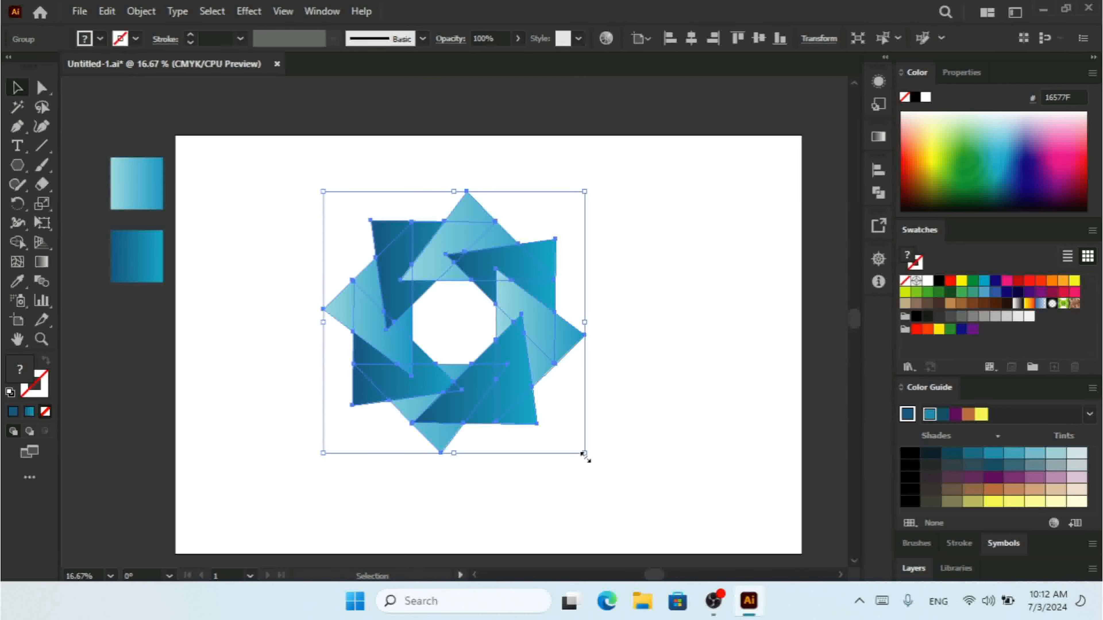
pyautogui.moveTo(584, 452); pyautogui.dragTo(571, 435)
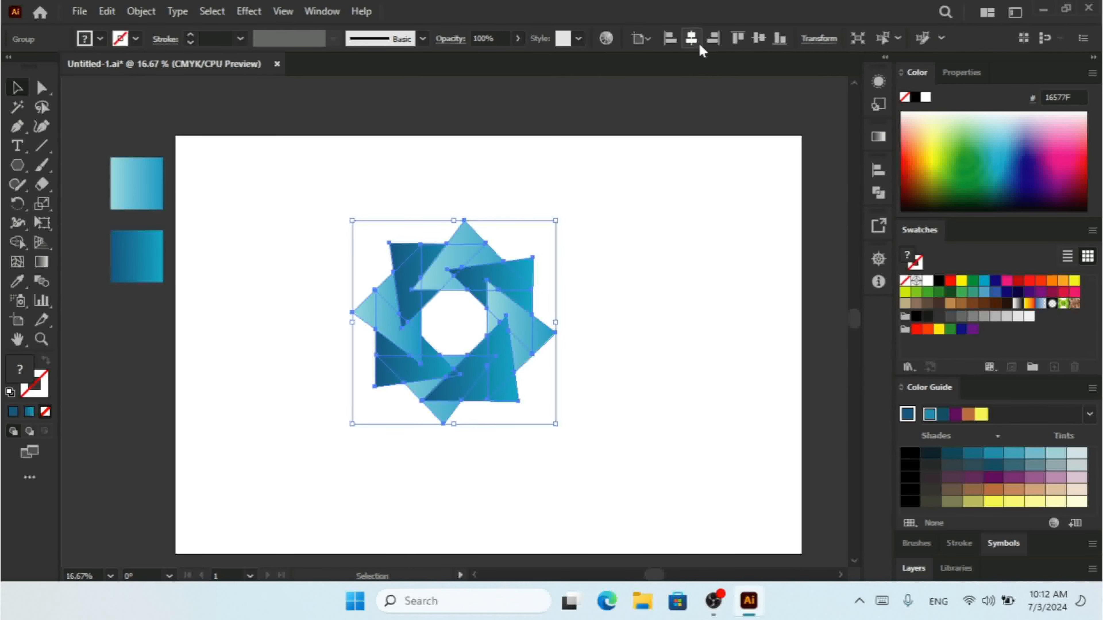
# Step: Centre the star group horizontally and vertically on the artboard and deselect it
pyautogui.click(691, 39)
pyautogui.click(759, 42)
pyautogui.click(680, 334)
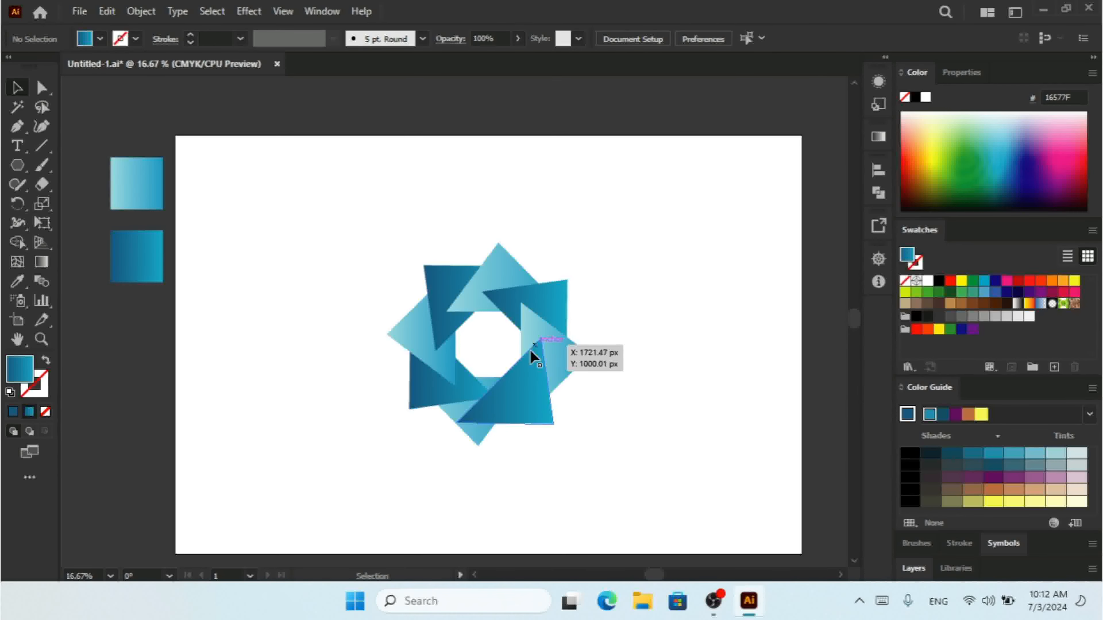
pyautogui.click(566, 370)
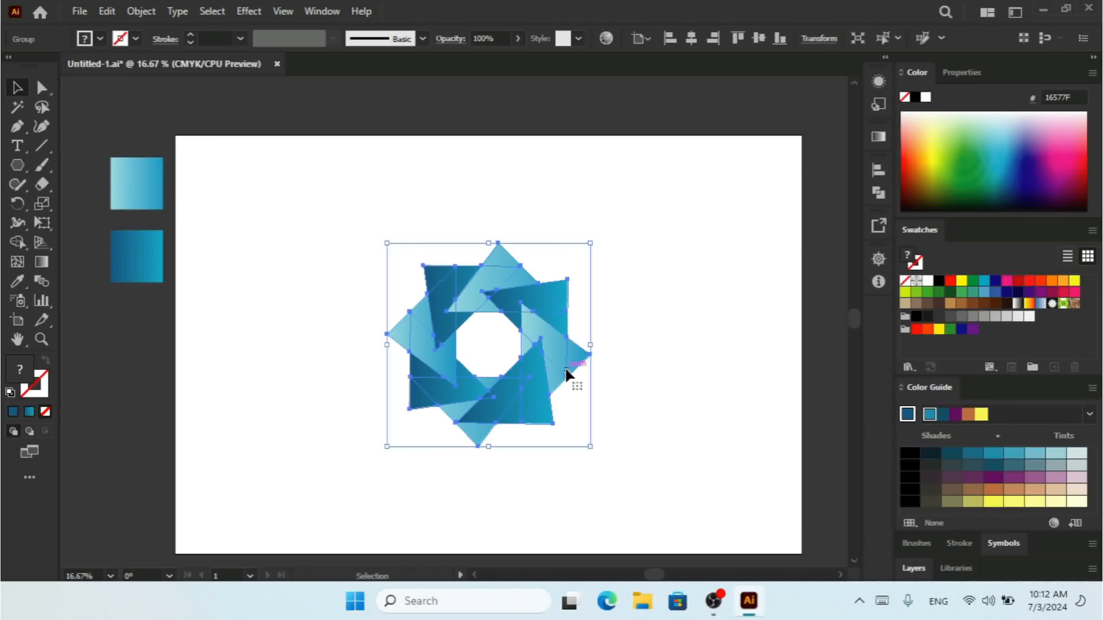
pyautogui.press('a')
pyautogui.hotkey('ctrl', 'v')
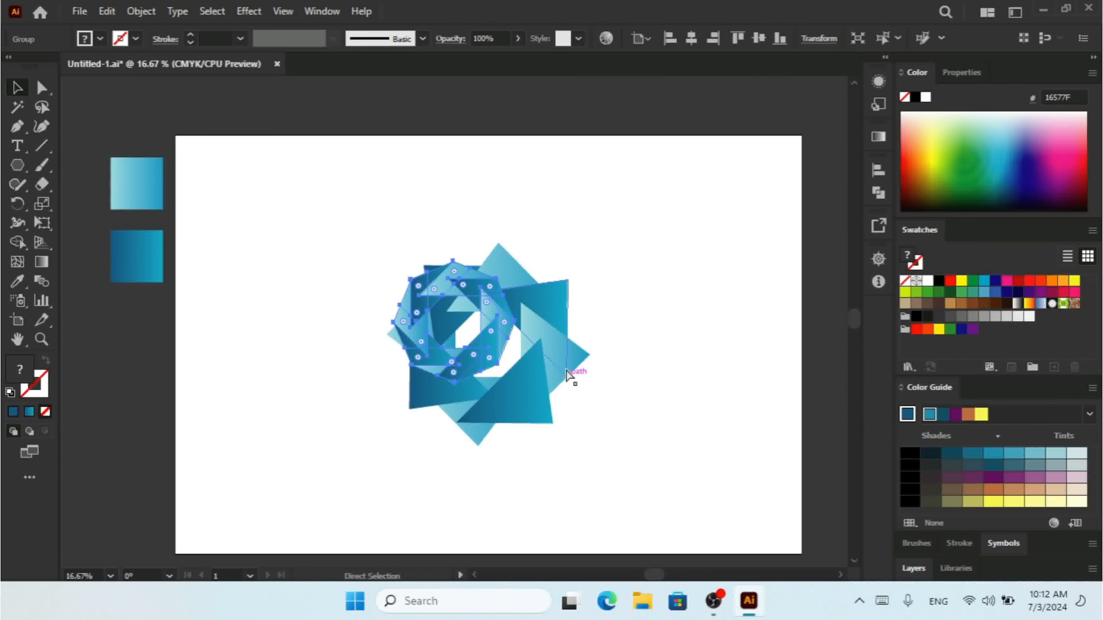
pyautogui.press('v')
pyautogui.click(567, 375)
pyautogui.press('Delete')
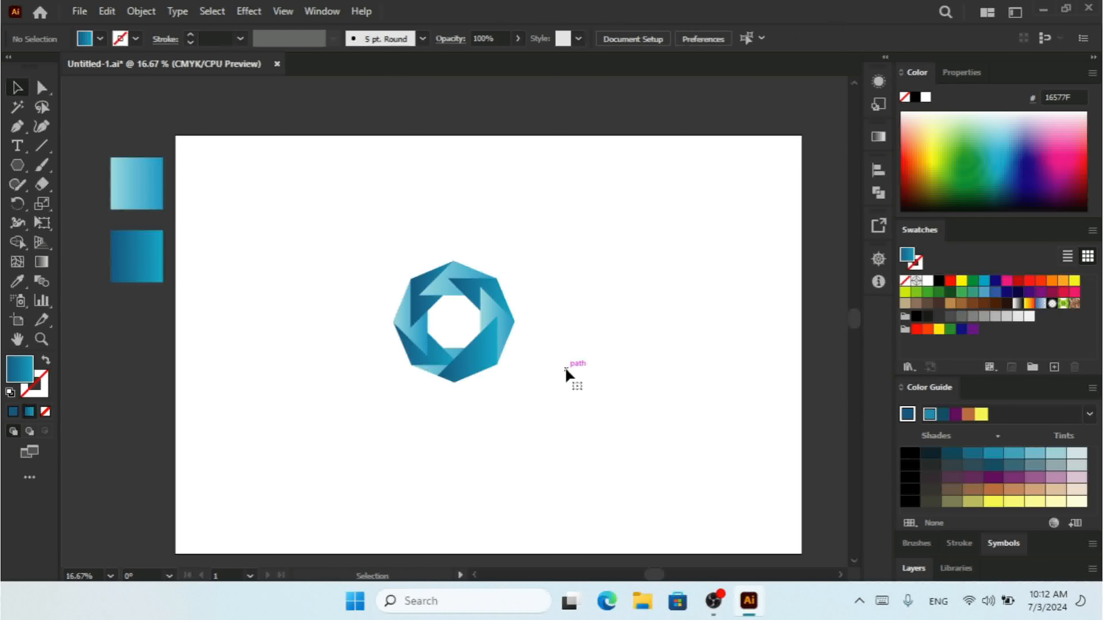
pyautogui.hotkey('ctrl', 'z')
pyautogui.hotkey('ctrl', 'z')
pyautogui.hotkey('ctrl', 'z')
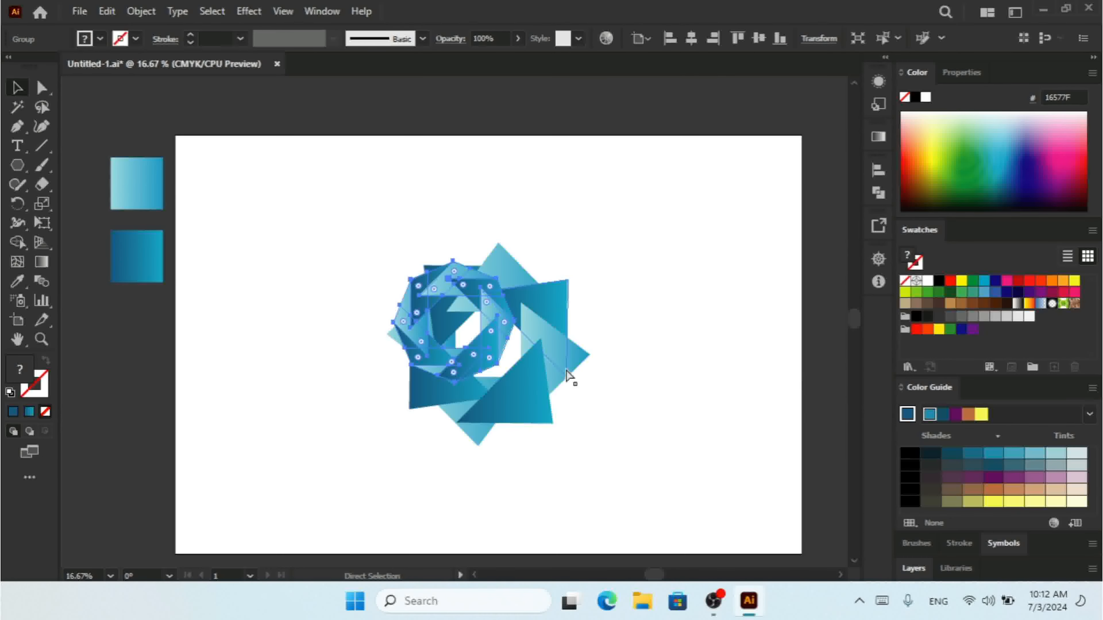
# Step: Duplicate the star group and place the copy to the left of the original on the artboard
pyautogui.hotkey('ctrl', 'c')
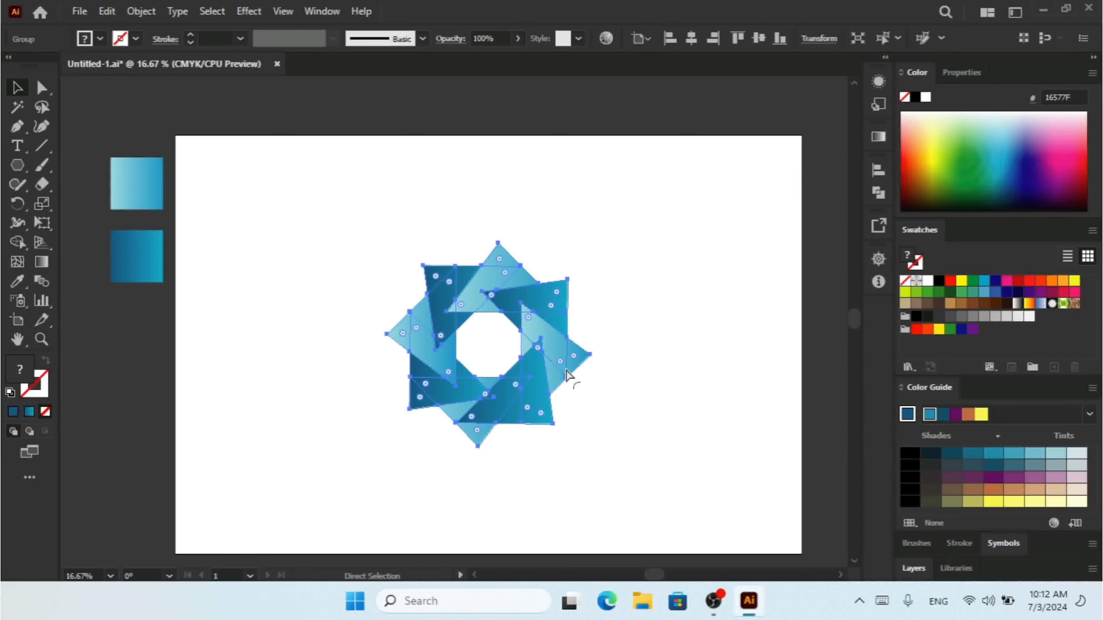
pyautogui.hotkey('ctrl', 'v')
pyautogui.moveTo(522, 299); pyautogui.dragTo(356, 279)
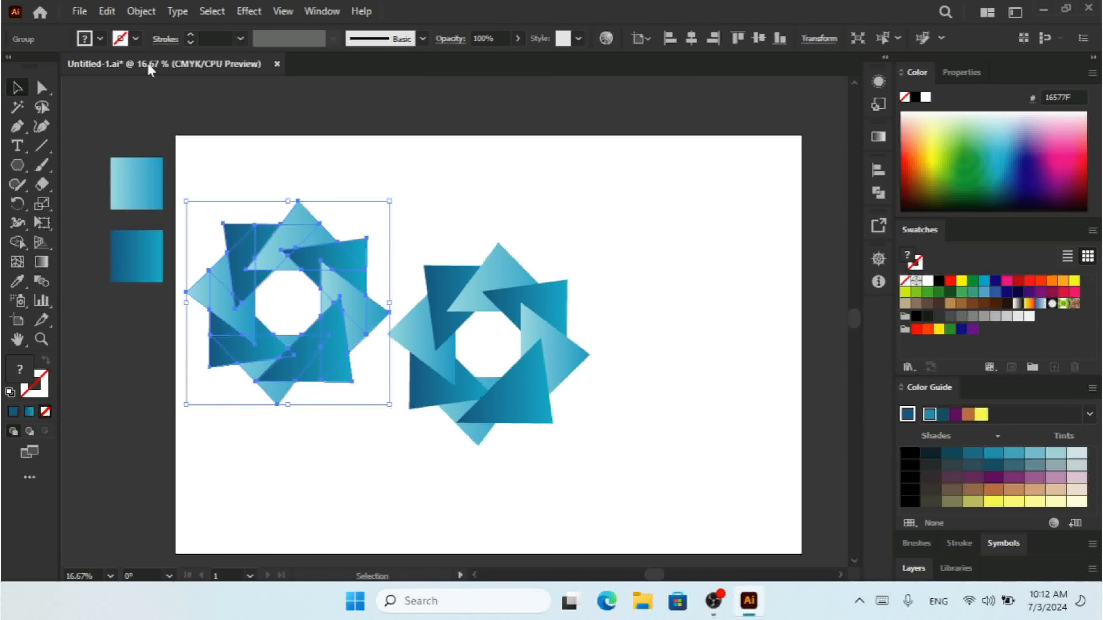
# Step: Give the copied star a 1 px black stroke and remove its fill
pyautogui.click(190, 35)
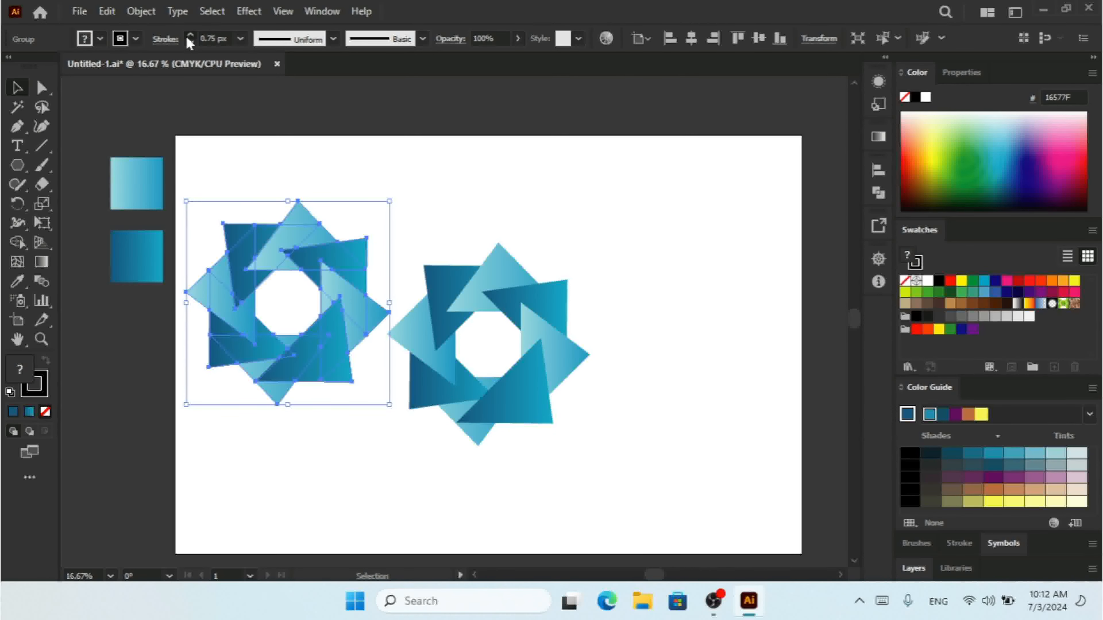
pyautogui.click(101, 40)
pyautogui.click(11, 65)
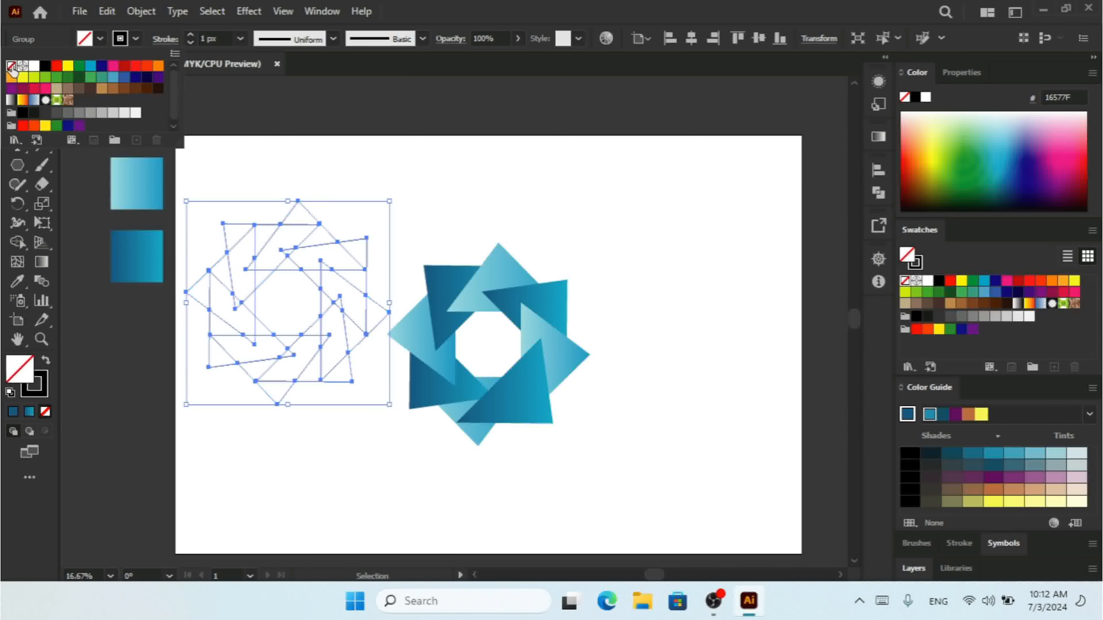
pyautogui.click(486, 157)
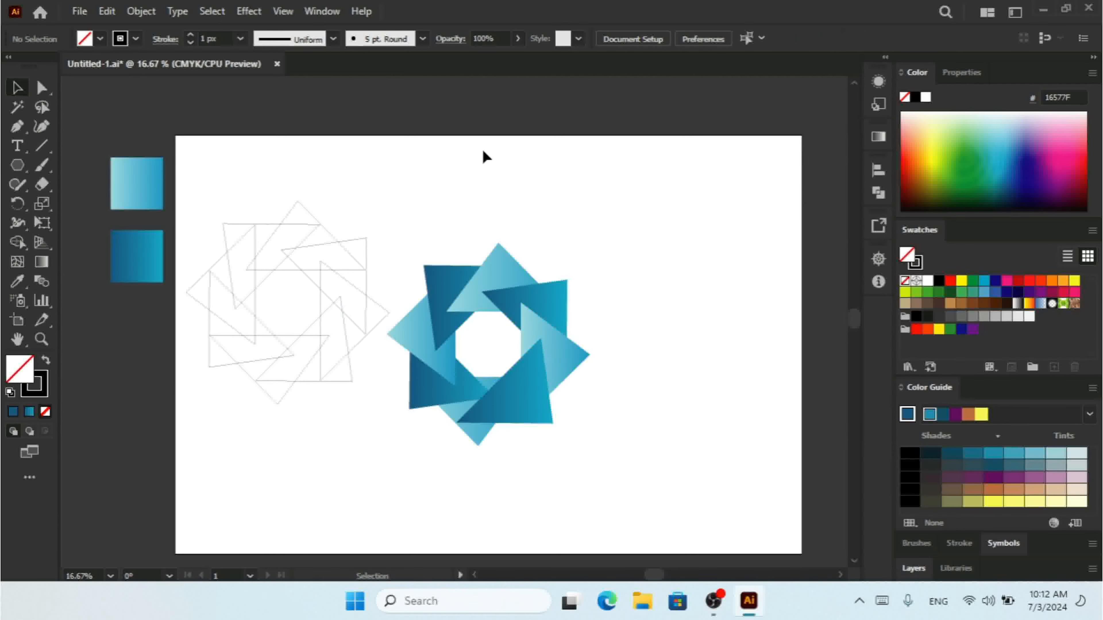
# Step: Set the outlined star's stroke to 3 px in light blue and clear the selection
pyautogui.moveTo(357, 202); pyautogui.dragTo(216, 401)
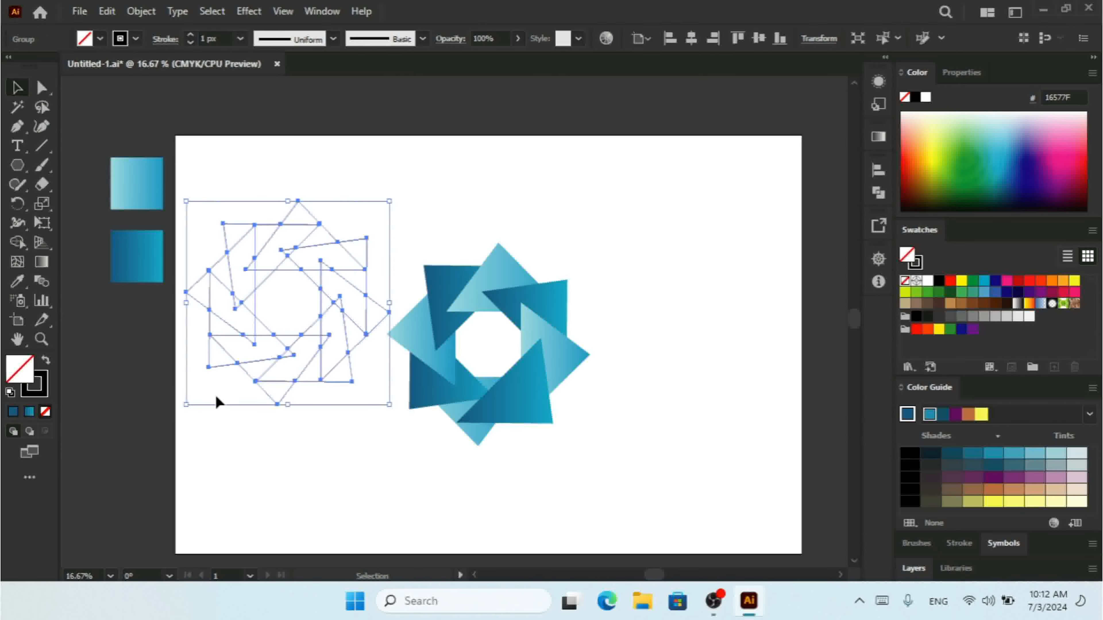
pyautogui.click(191, 36)
pyautogui.click(190, 35)
pyautogui.click(137, 39)
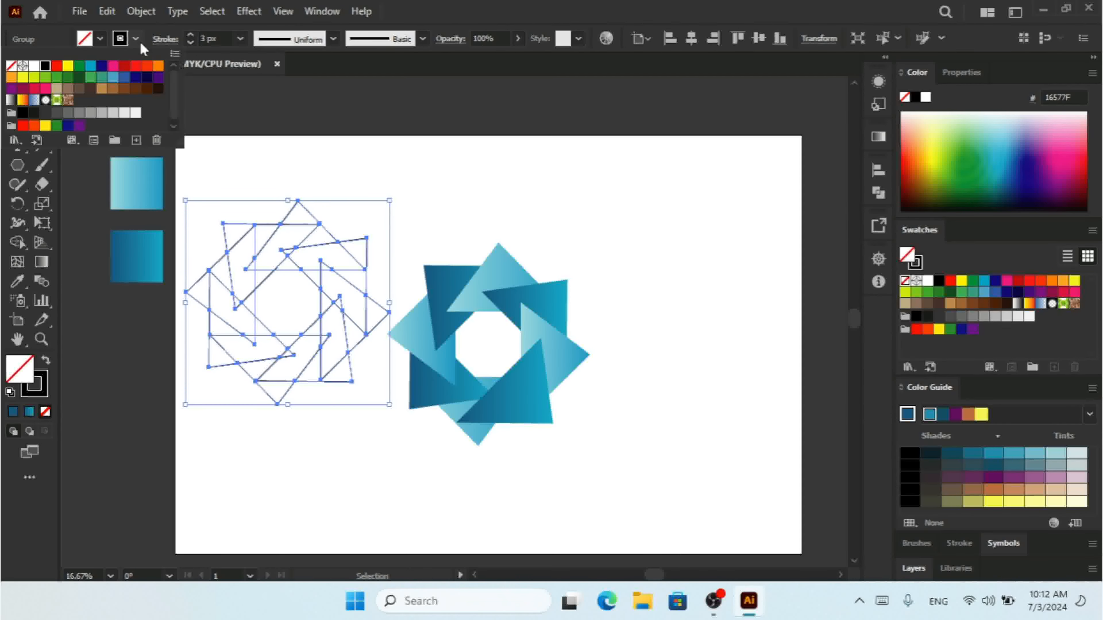
pyautogui.click(113, 78)
pyautogui.click(500, 182)
pyautogui.click(487, 165)
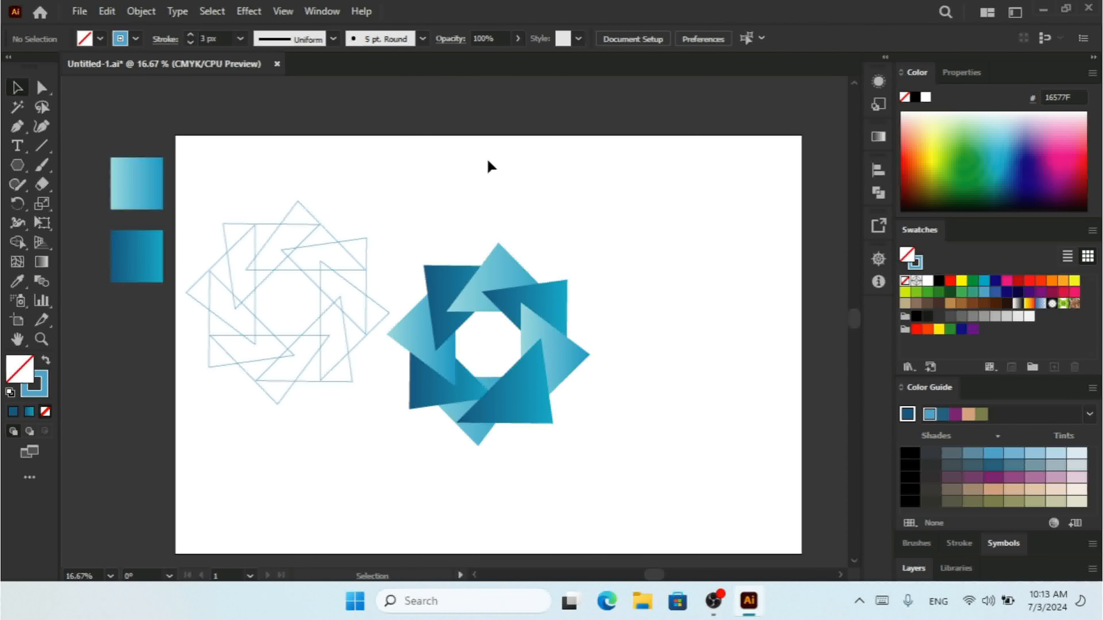
# Step: Move the filled star to the artboard's right side and shift the outlined star down and inward from the left edge
pyautogui.moveTo(454, 305); pyautogui.dragTo(647, 282)
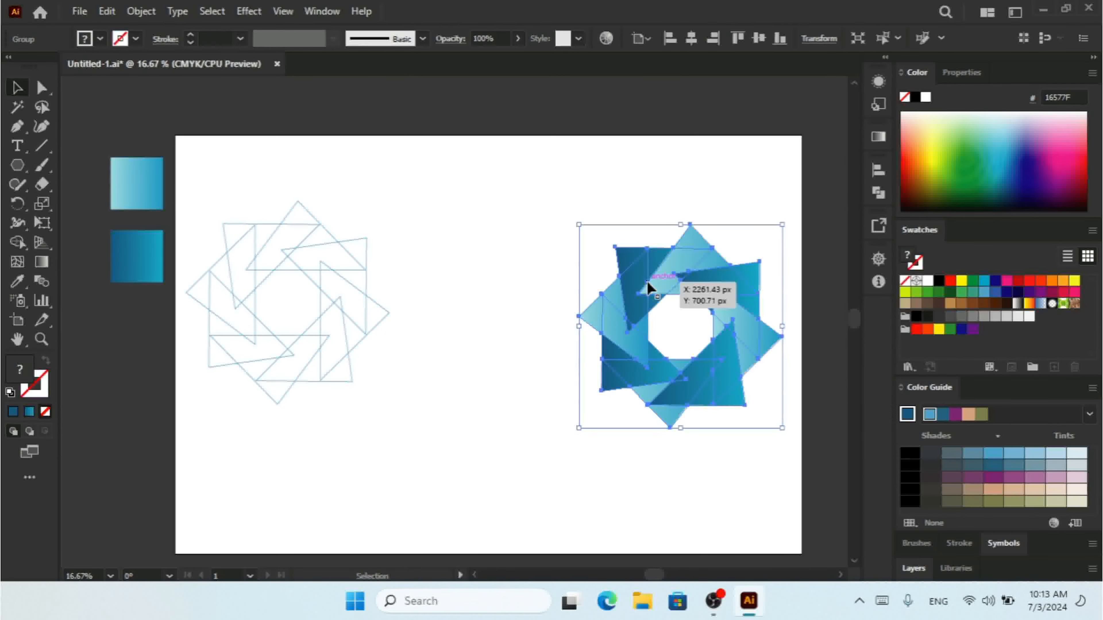
pyautogui.click(256, 381)
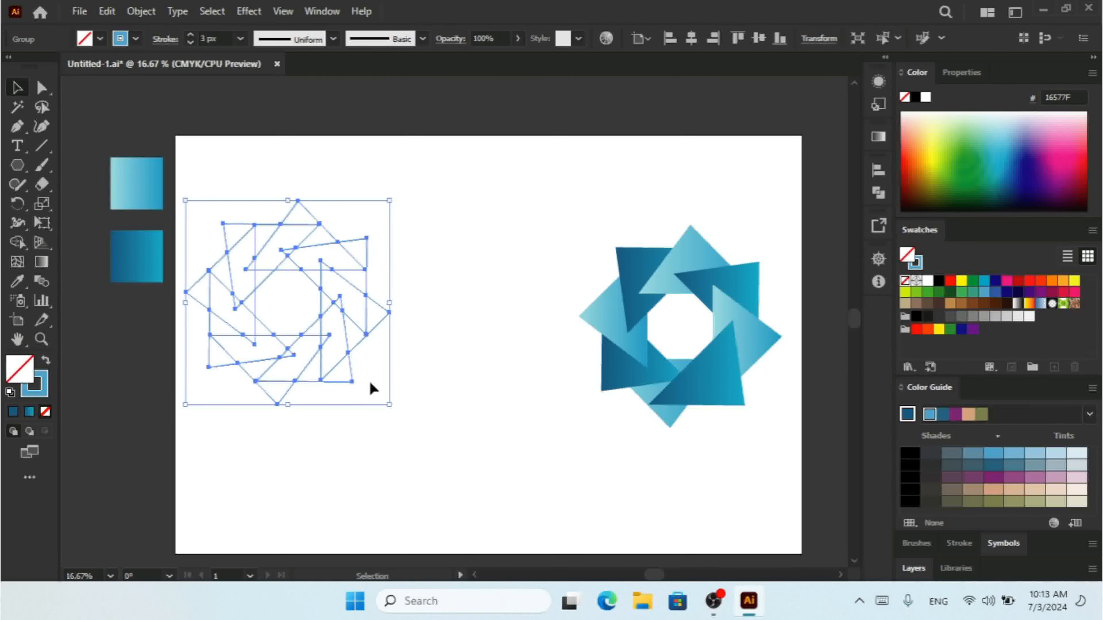
pyautogui.moveTo(354, 344); pyautogui.dragTo(419, 400)
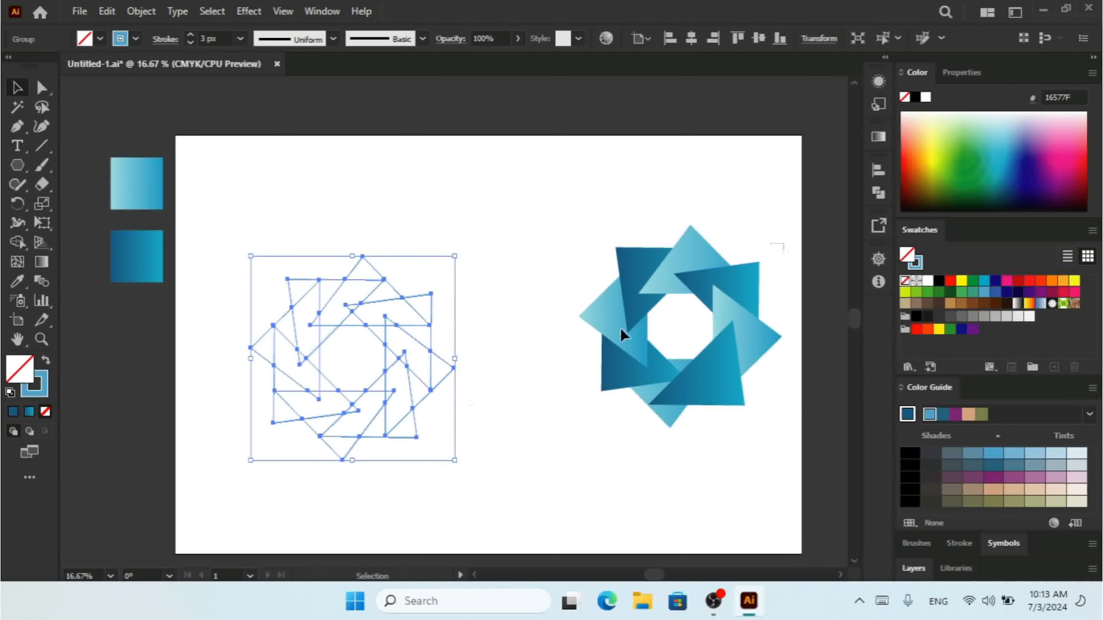
# Step: Align the outlined and filled stars to each other by their vertical centres
pyautogui.moveTo(783, 245); pyautogui.dragTo(243, 464)
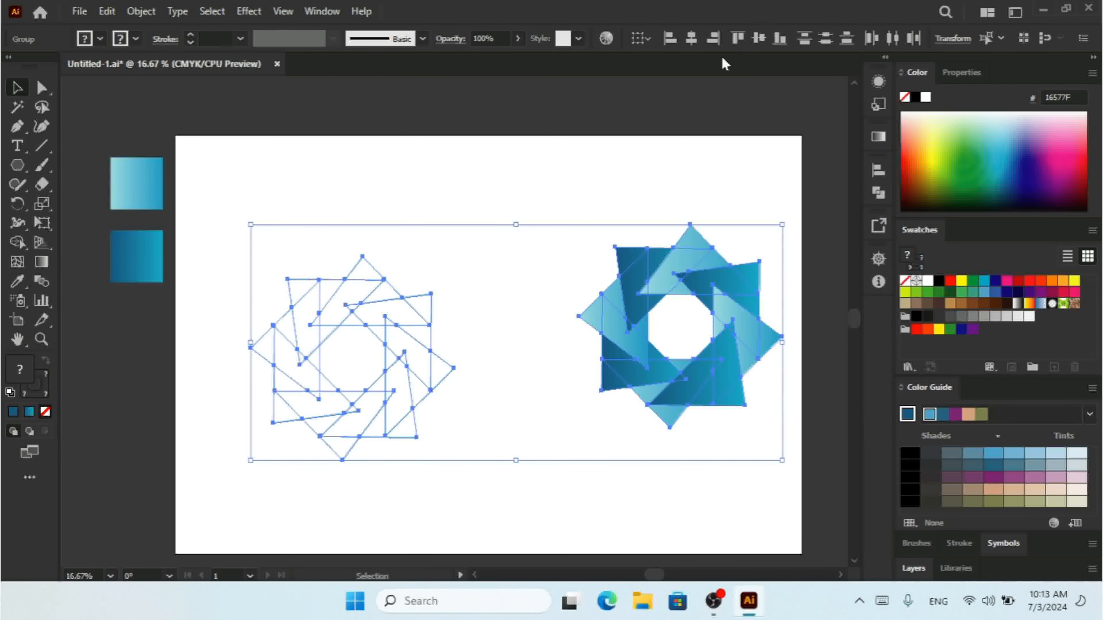
pyautogui.click(759, 40)
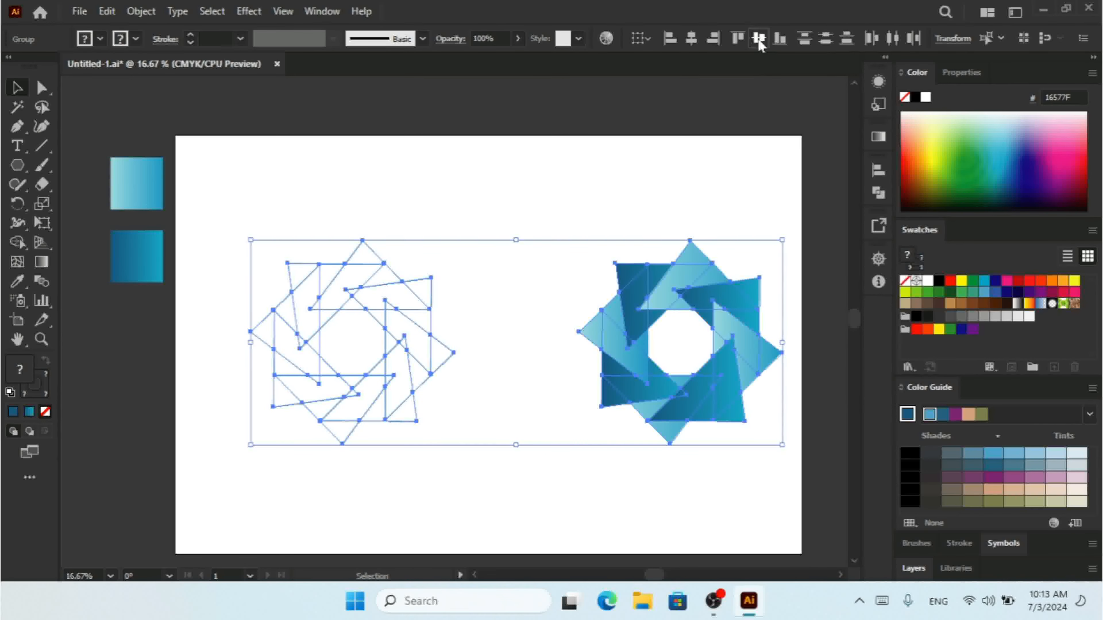
pyautogui.click(702, 229)
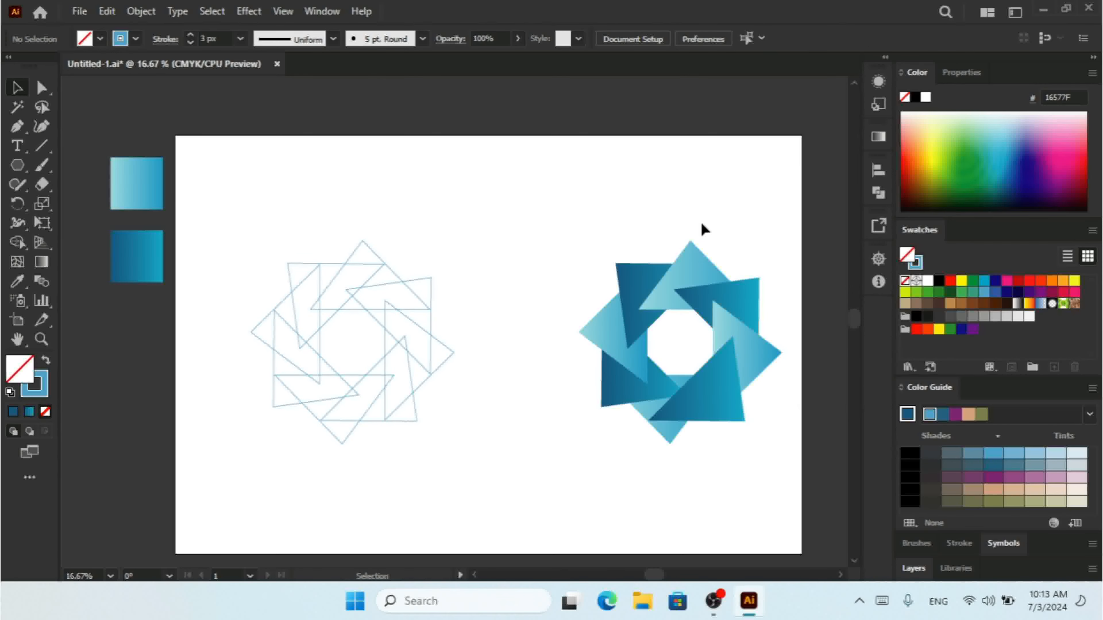
# Step: Group the two stars and centre the group horizontally and vertically on the artboard
pyautogui.moveTo(741, 230); pyautogui.dragTo(173, 436)
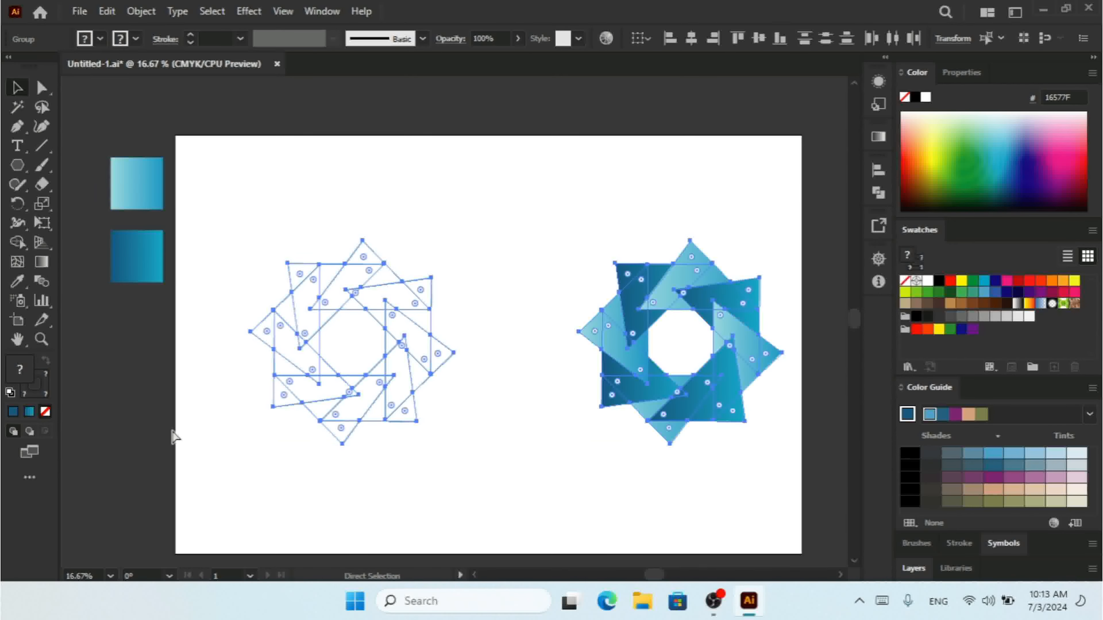
pyautogui.click(691, 38)
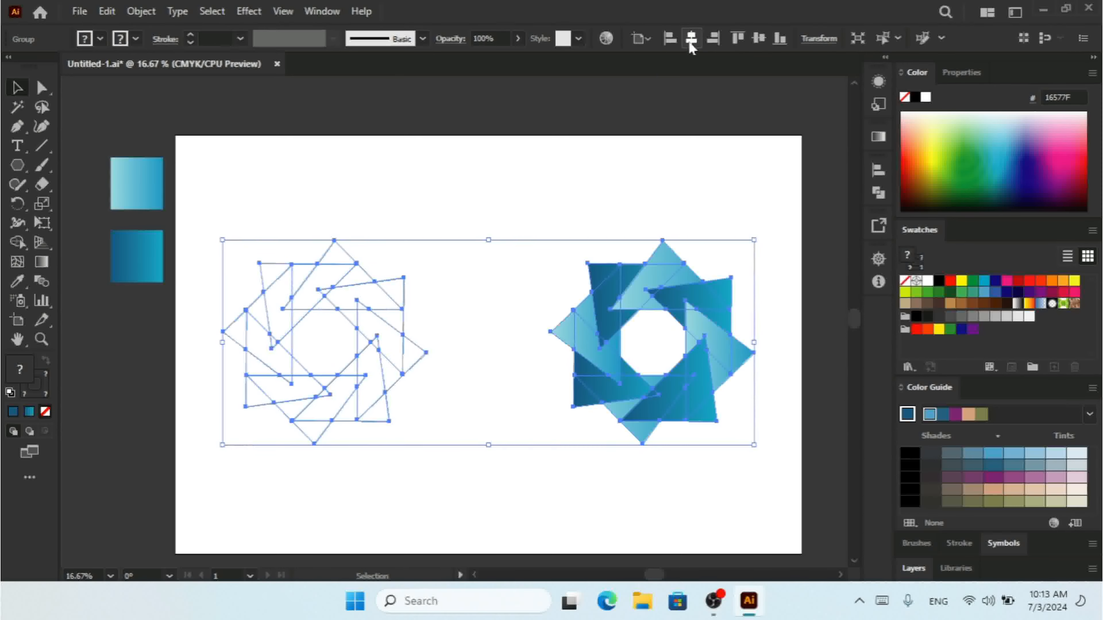
pyautogui.click(757, 40)
pyautogui.click(594, 205)
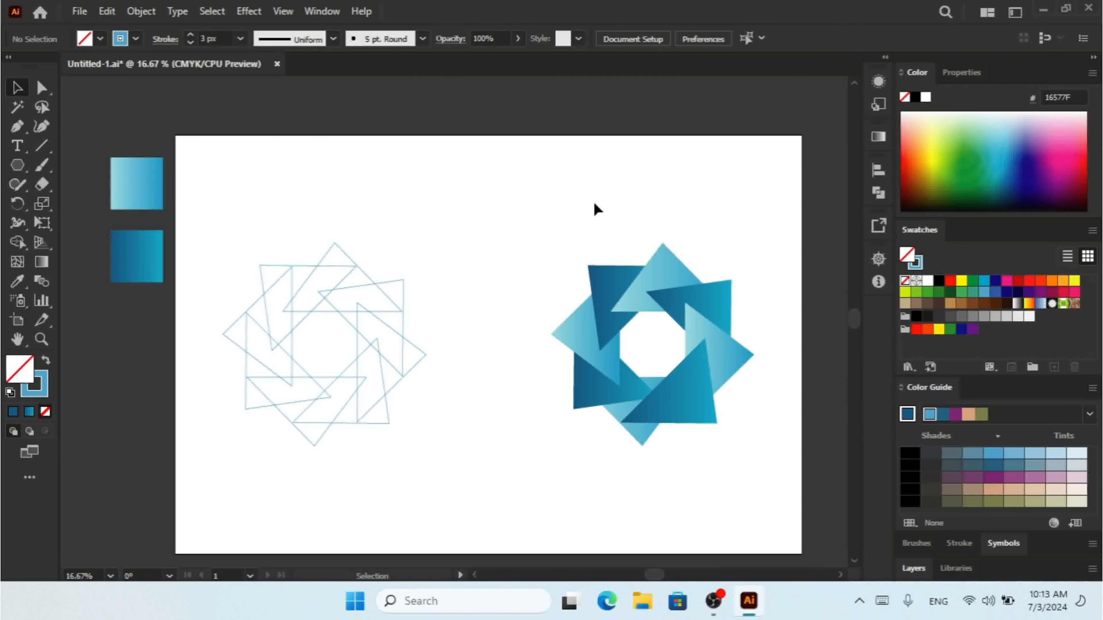
# Step: Draw a full-height rectangle over about the left half of the artboard and fill it with black
pyautogui.click(24, 172)
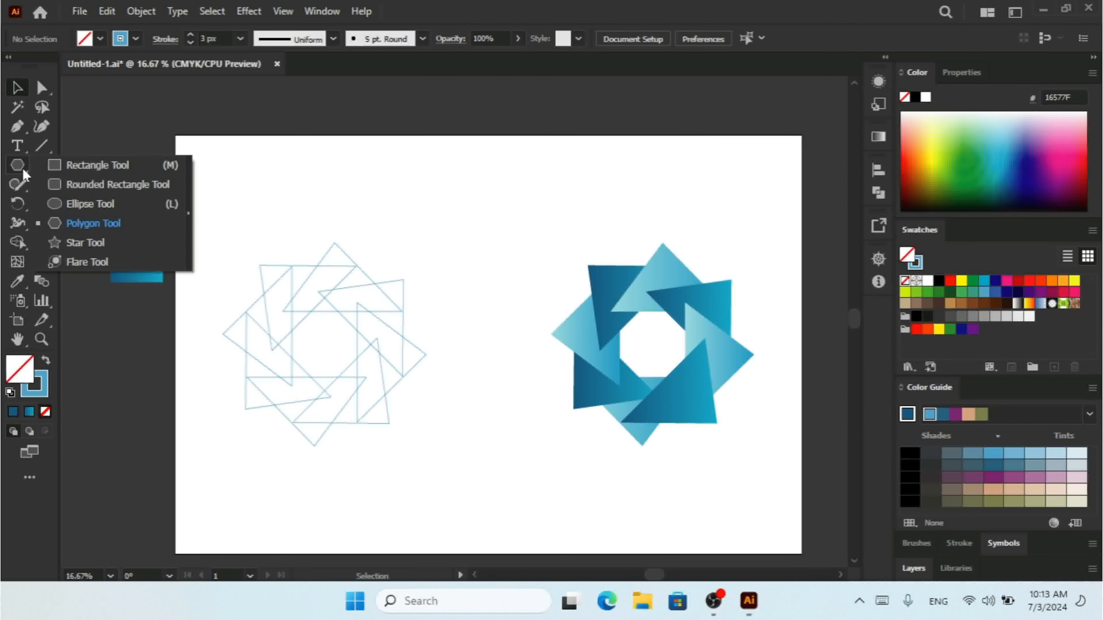
pyautogui.click(69, 165)
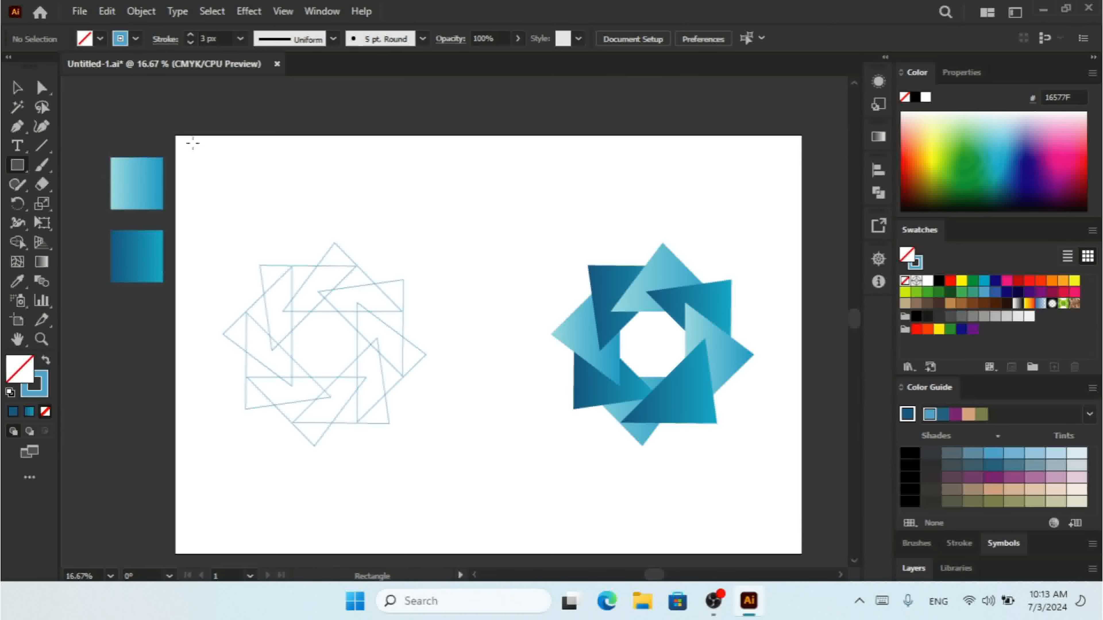
pyautogui.moveTo(175, 136); pyautogui.dragTo(525, 554)
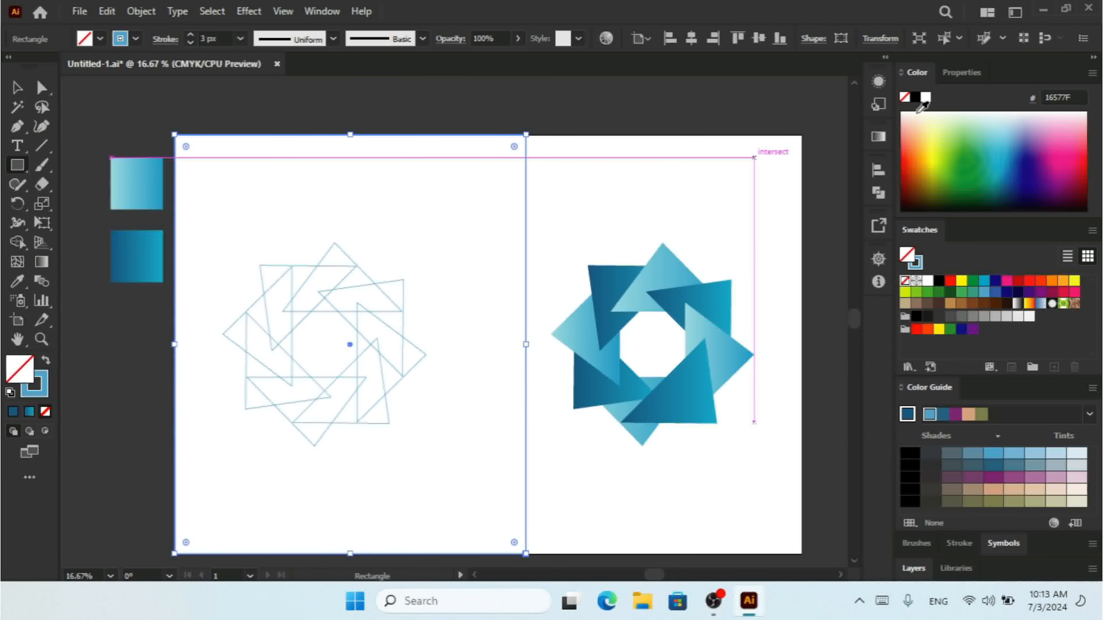
pyautogui.click(915, 98)
pyautogui.click(18, 91)
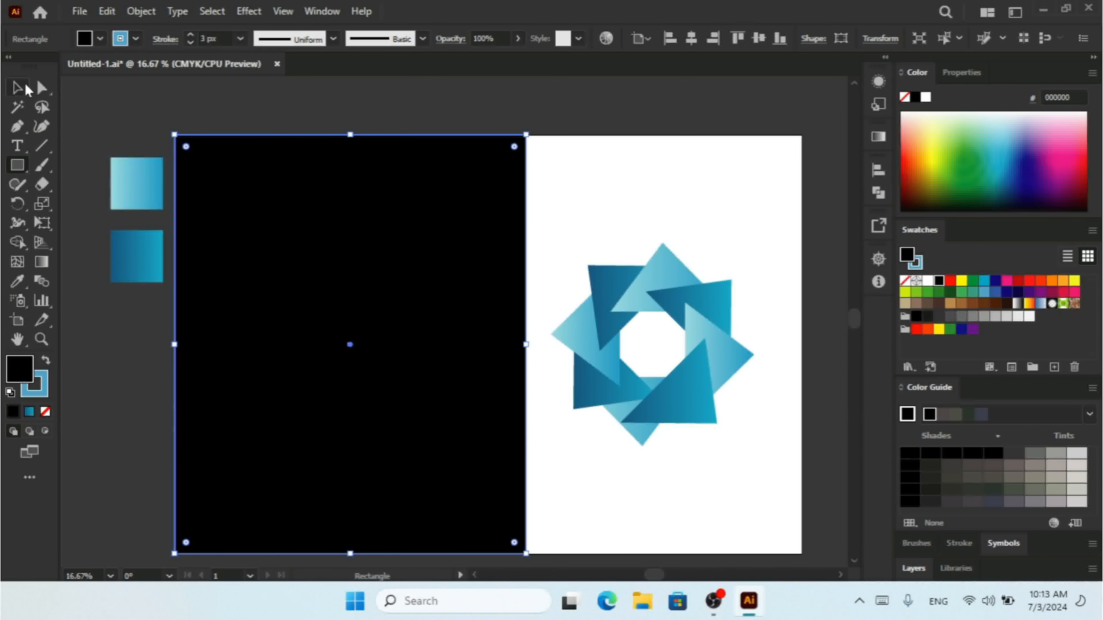
# Step: Reduce the black rectangle's stroke to 0 px
pyautogui.click(190, 43)
pyautogui.click(190, 43)
pyautogui.click(190, 43)
# Step: Send the black rectangle to the back so it sits behind both stars
pyautogui.rightClick(390, 299)
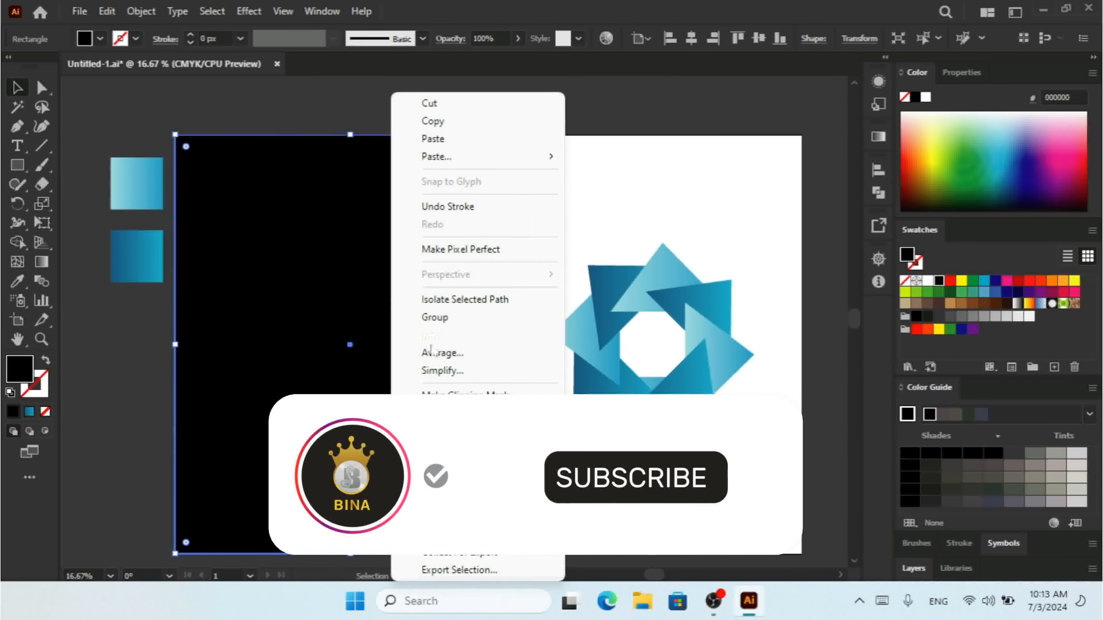
pyautogui.moveTo(447, 500)
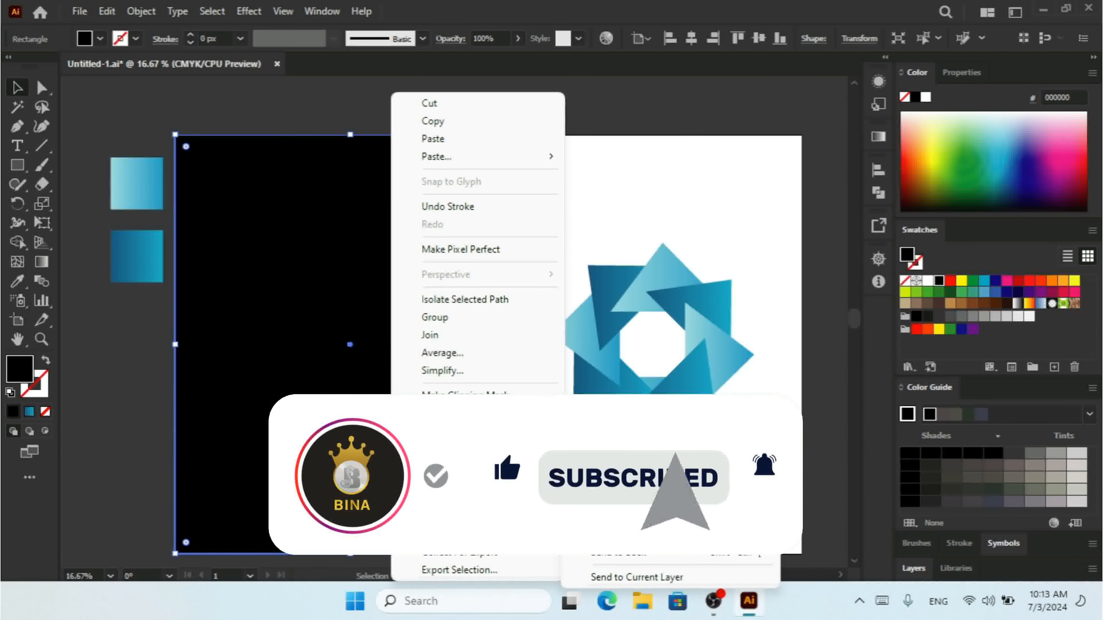
pyautogui.click(618, 553)
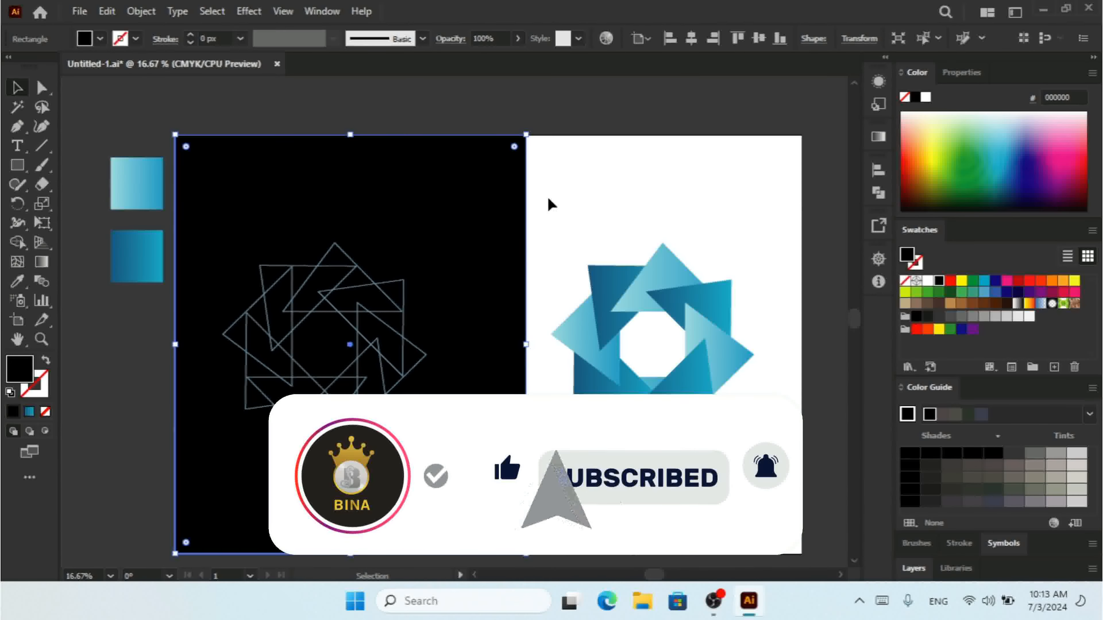
pyautogui.click(627, 189)
# Step: Scale the grouped pair of stars down proportionally about its centre to roughly three quarters of its size
pyautogui.click(713, 292)
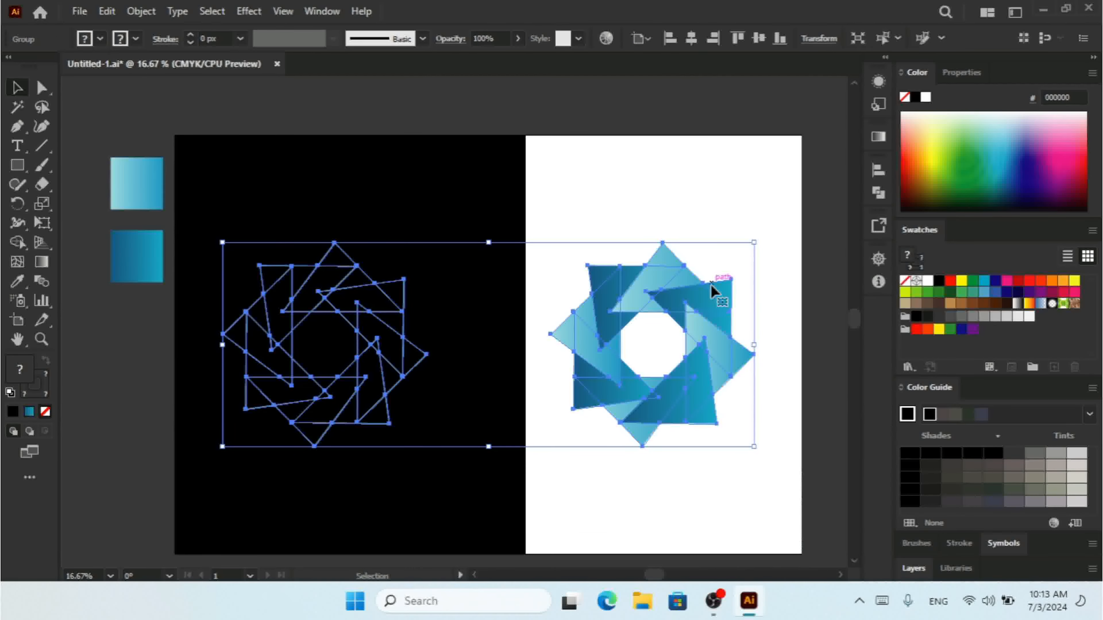
pyautogui.moveTo(756, 451); pyautogui.dragTo(694, 389)
pyautogui.moveTo(654, 312); pyautogui.dragTo(535, 422)
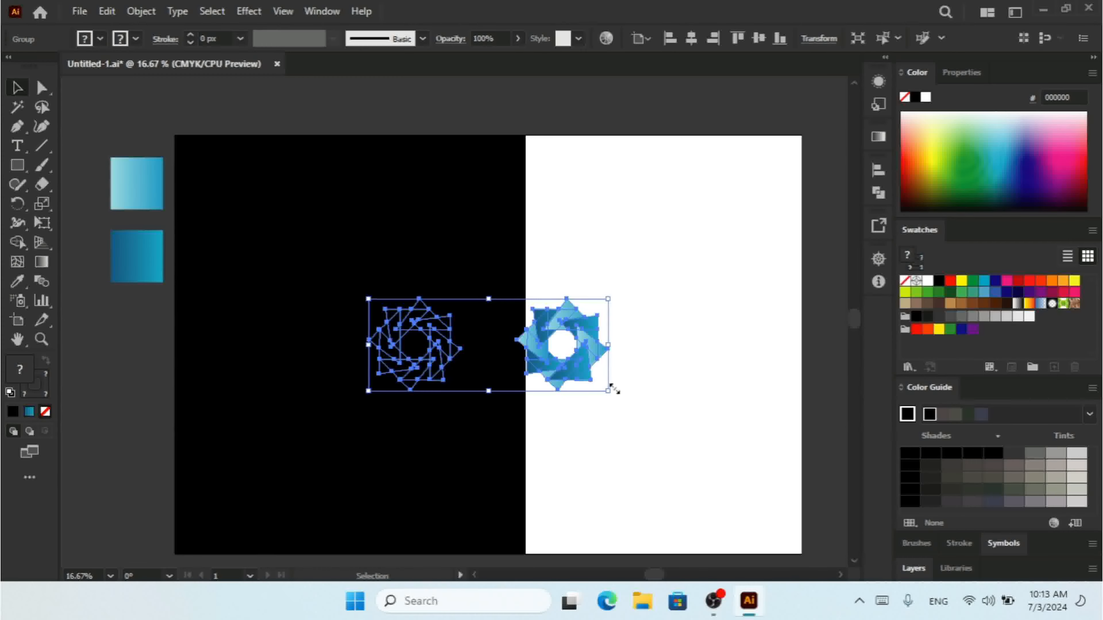
pyautogui.moveTo(613, 389); pyautogui.dragTo(668, 433)
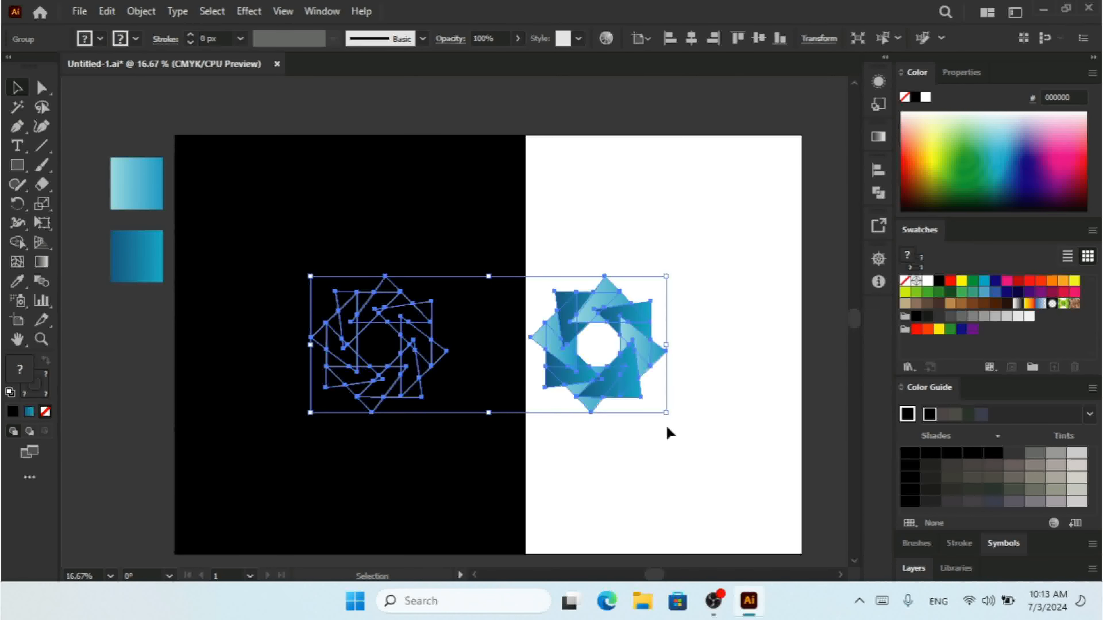
pyautogui.moveTo(670, 418); pyautogui.dragTo(679, 424)
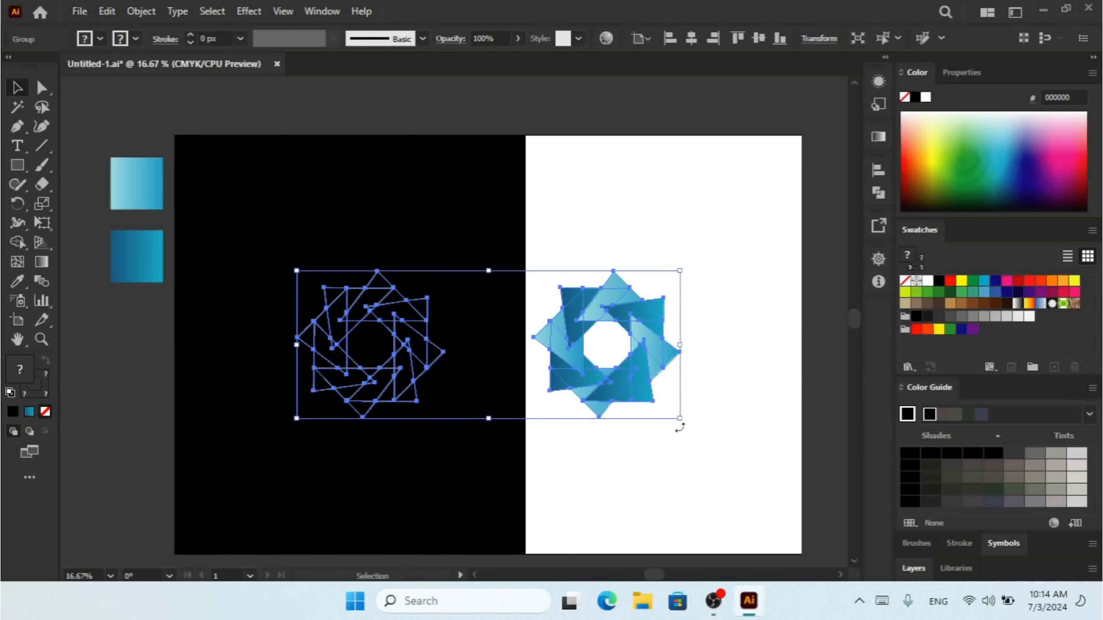
# Step: Ungroup the outlined and filled stars so each can be moved separately
pyautogui.rightClick(665, 374)
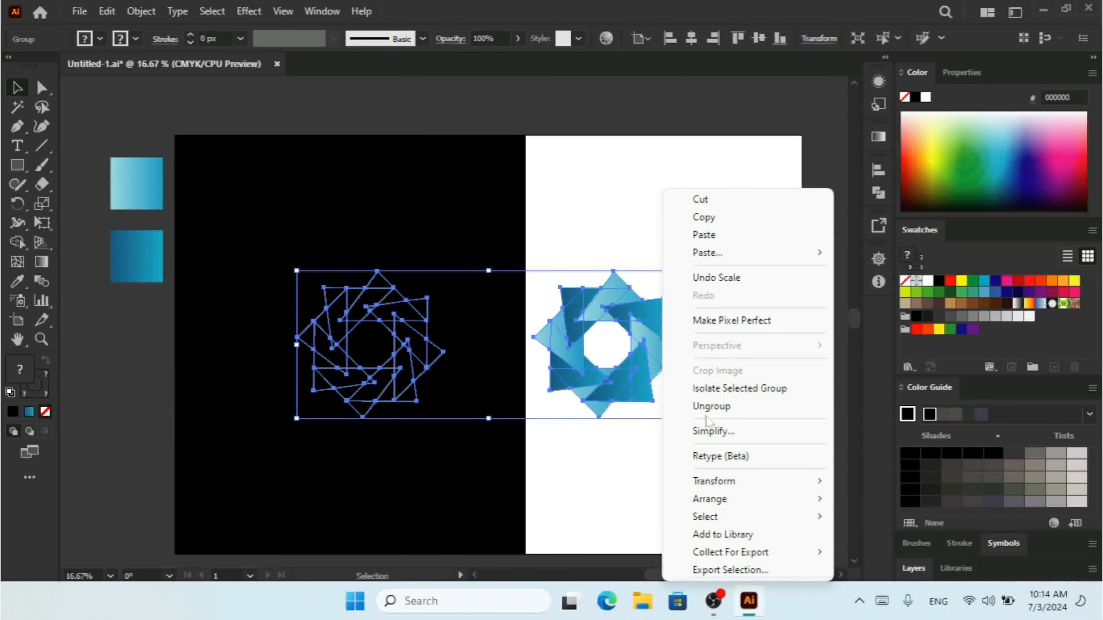
pyautogui.click(640, 468)
pyautogui.click(636, 381)
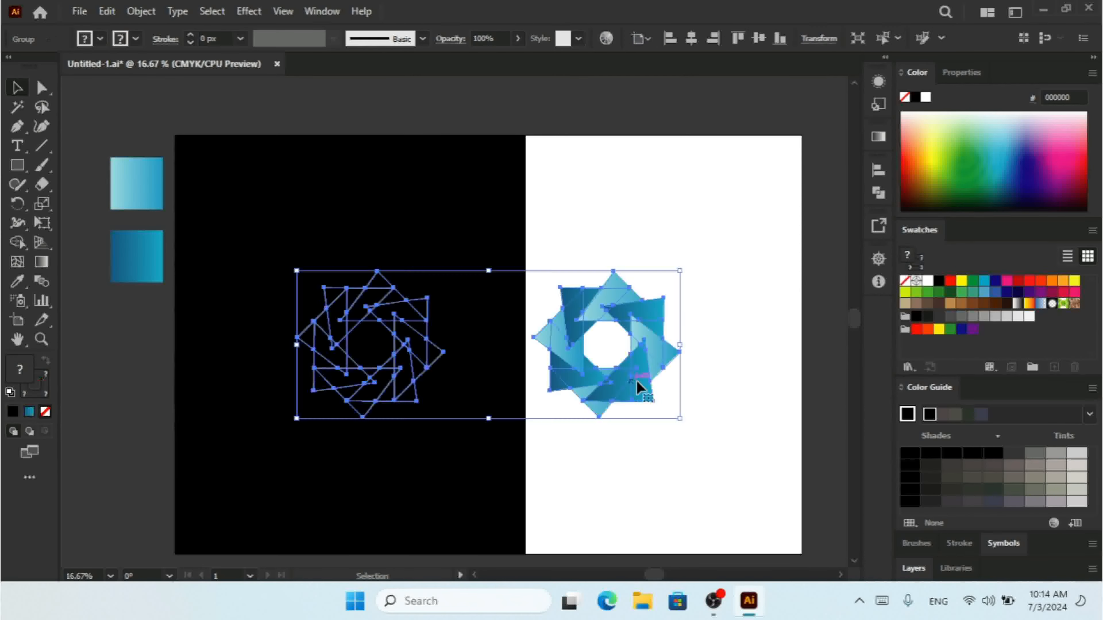
pyautogui.rightClick(636, 381)
pyautogui.click(643, 409)
# Step: Narrow the black rectangle to half the artboard's width and align it with the outlined star by their horizontal centres
pyautogui.click(495, 219)
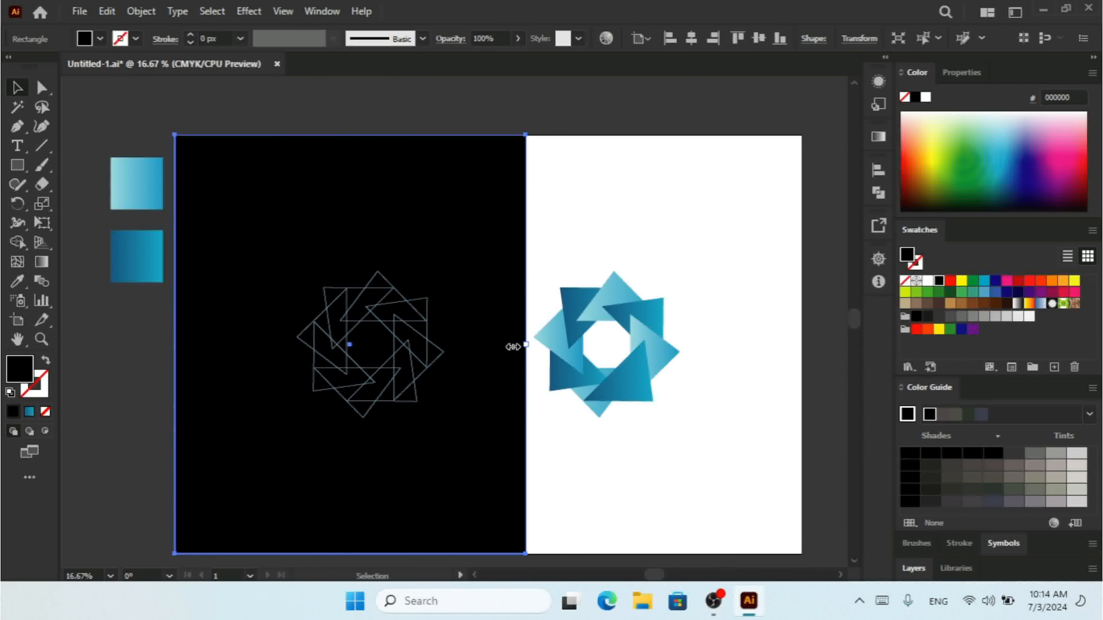
pyautogui.moveTo(512, 347); pyautogui.dragTo(474, 347)
pyautogui.click(417, 354)
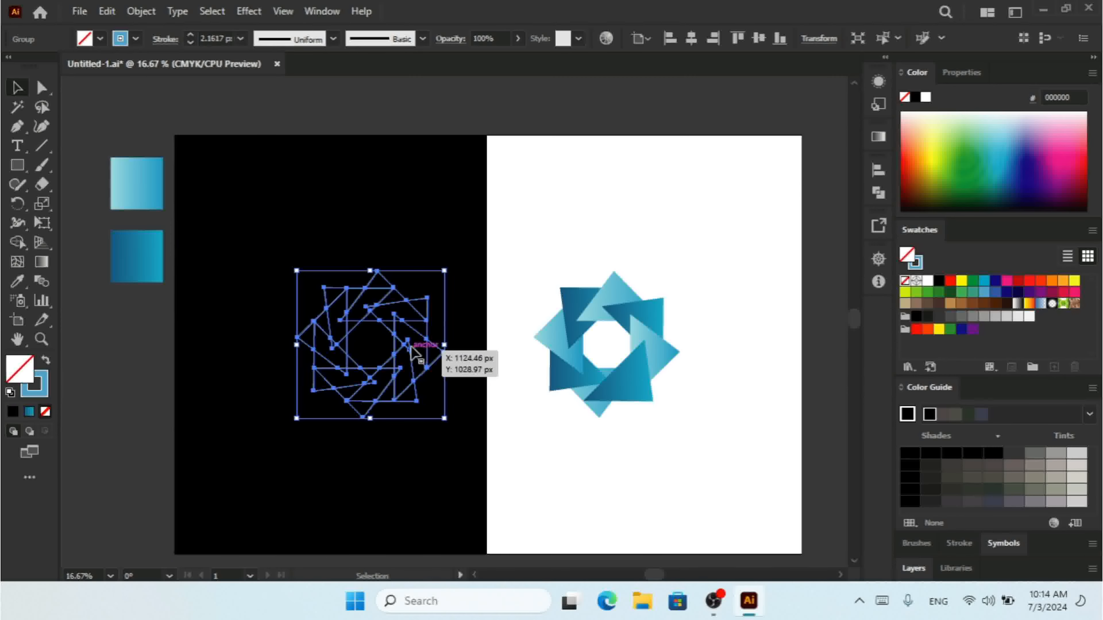
pyautogui.keyDown('shift'); pyautogui.click(391, 231); pyautogui.keyUp('shift')
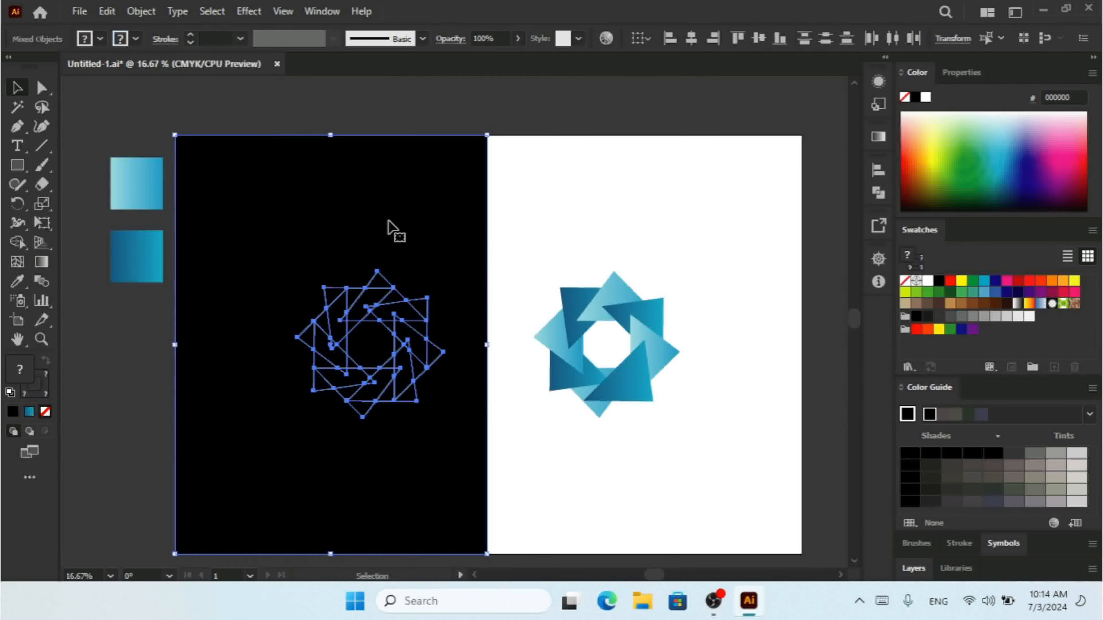
pyautogui.click(700, 40)
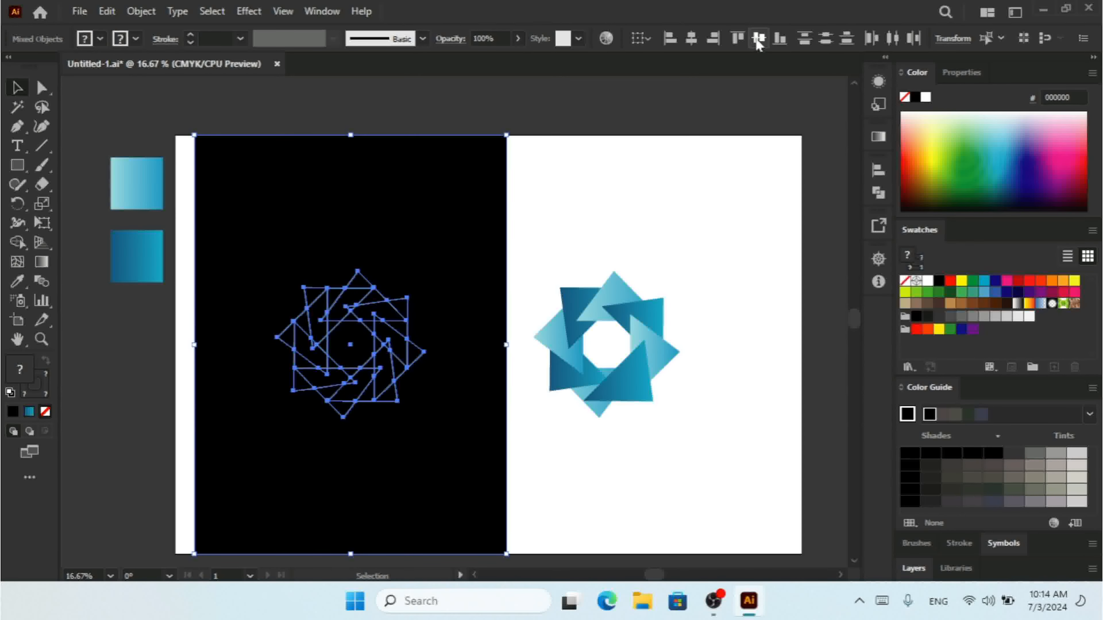
# Step: Group the black rectangle with the outlined star and align the group to the artboard's left edge
pyautogui.hotkey('ctrl', 'g')
pyautogui.click(670, 39)
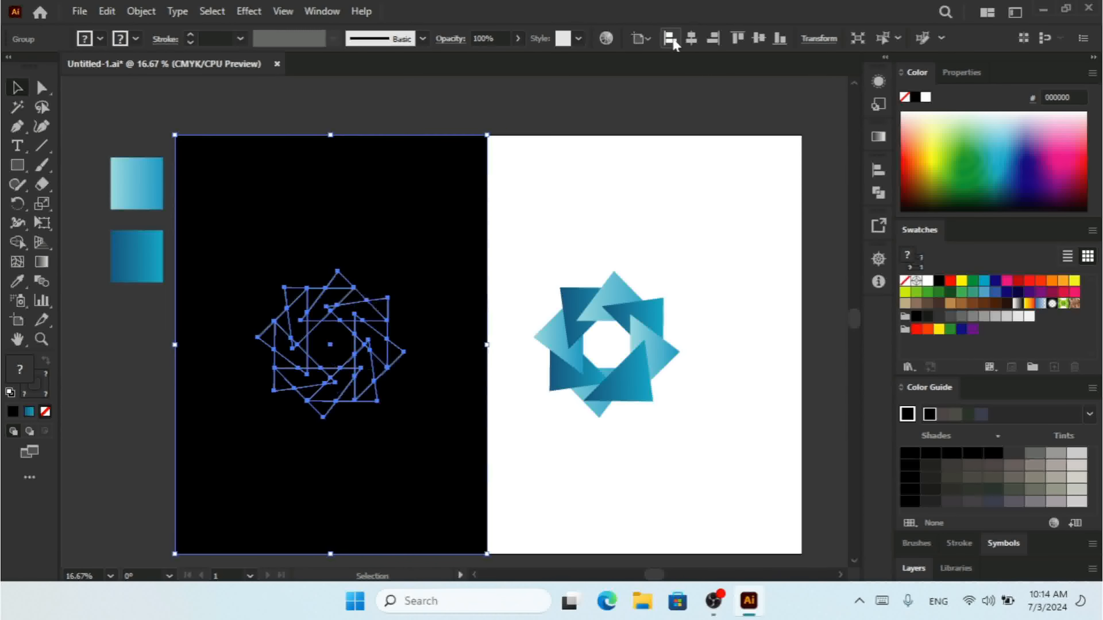
pyautogui.click(546, 247)
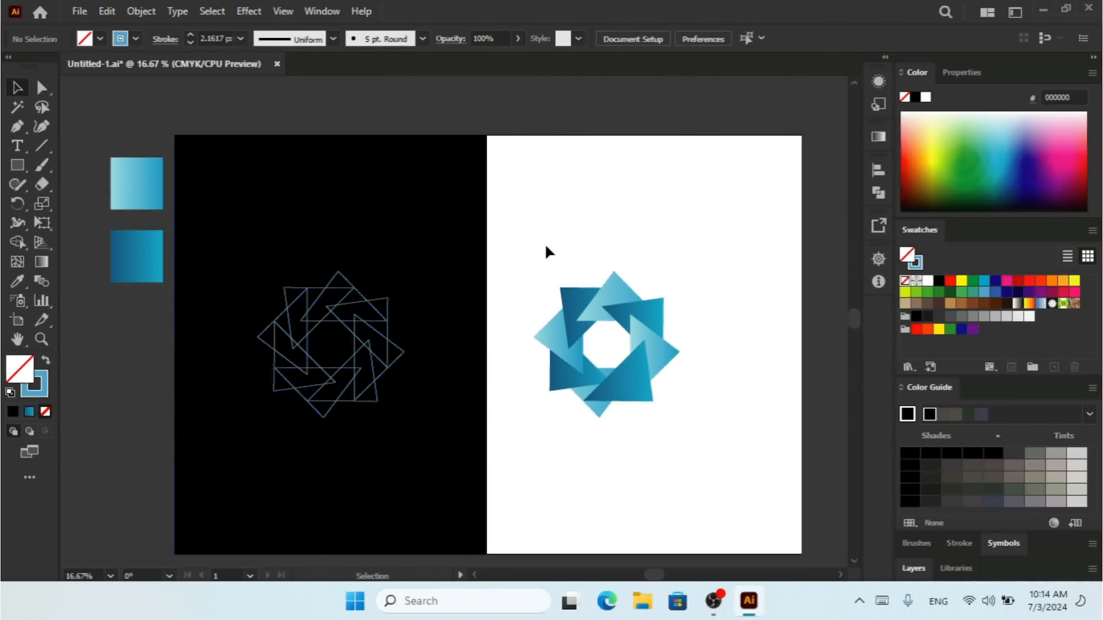
# Step: Nudge the filled star to the right until it sits centred in the white half of the artboard
pyautogui.moveTo(546, 246); pyautogui.dragTo(666, 389)
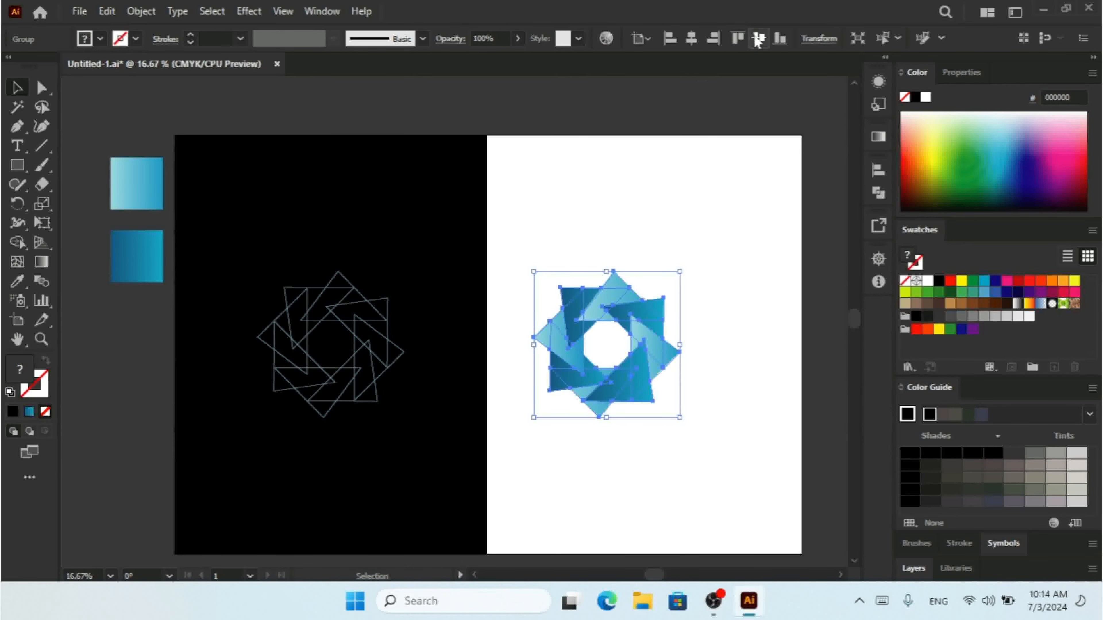
pyautogui.press('Right')
pyautogui.press('Right')
pyautogui.press('Right')
pyautogui.press('Right')
pyautogui.press('Right')
pyautogui.press('Right')
pyautogui.press('Right')
pyautogui.press('Right')
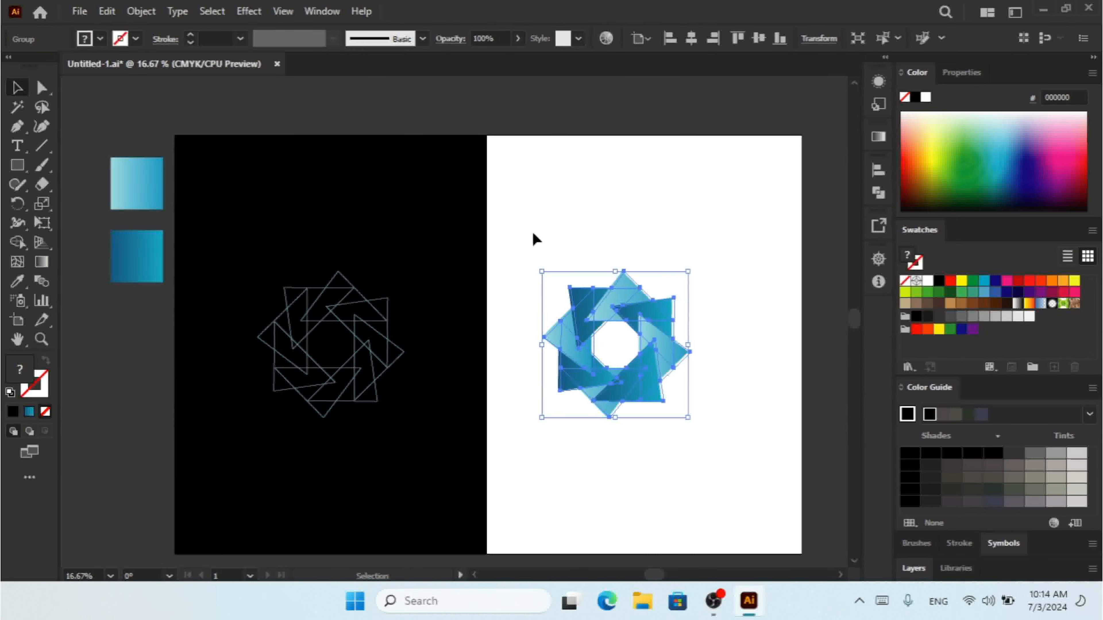
pyautogui.press('Right')
pyautogui.press('Right')
pyautogui.press('Right')
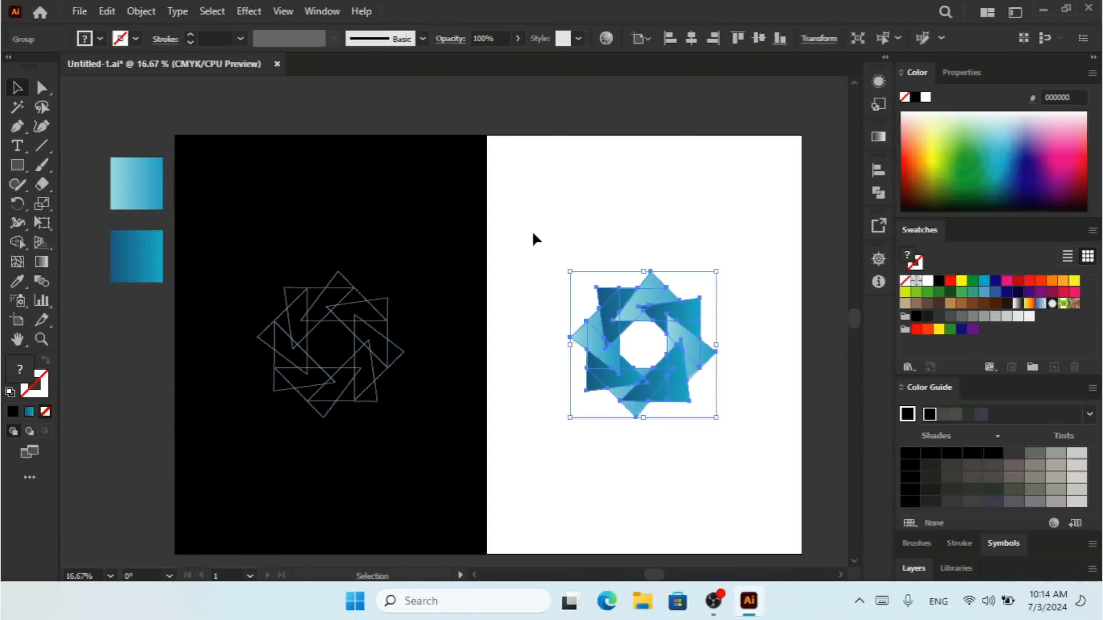
pyautogui.click(531, 191)
# Step: Ungroup the outlined star from the black rectangle
pyautogui.click(365, 320)
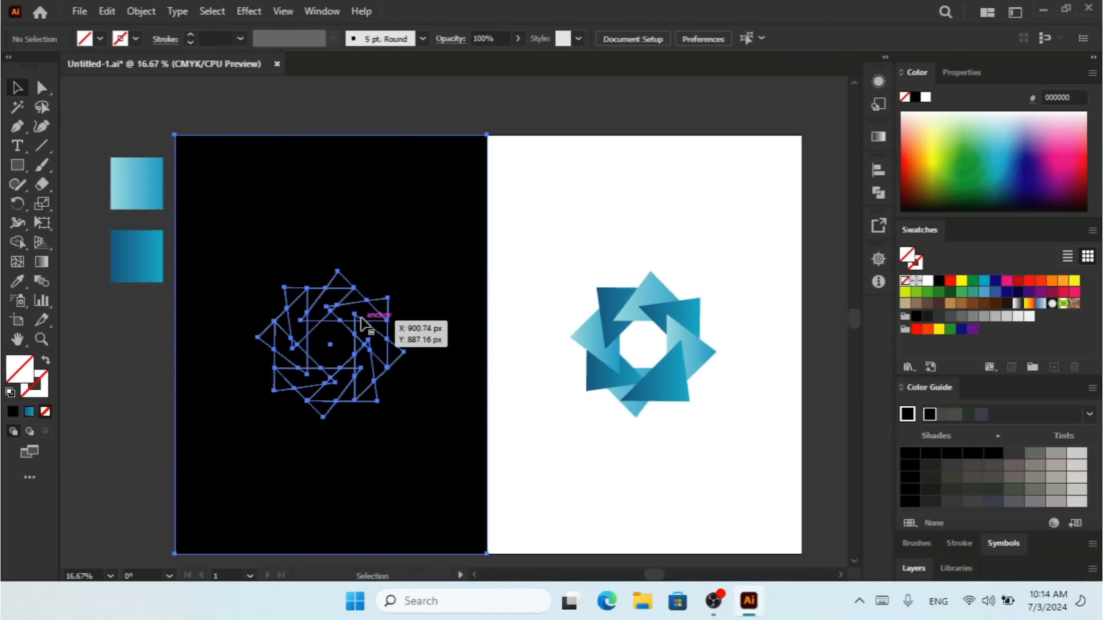
pyautogui.rightClick(381, 258)
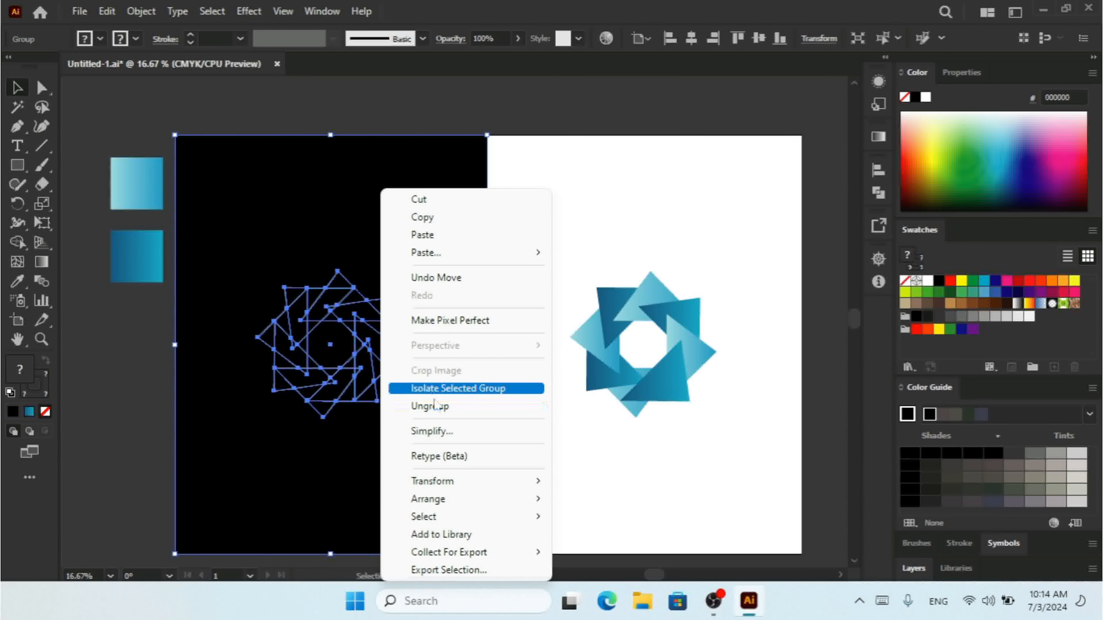
pyautogui.click(417, 473)
pyautogui.click(527, 247)
# Step: Give the outlined star a darker blue stroke with a weight of 4 px
pyautogui.click(335, 320)
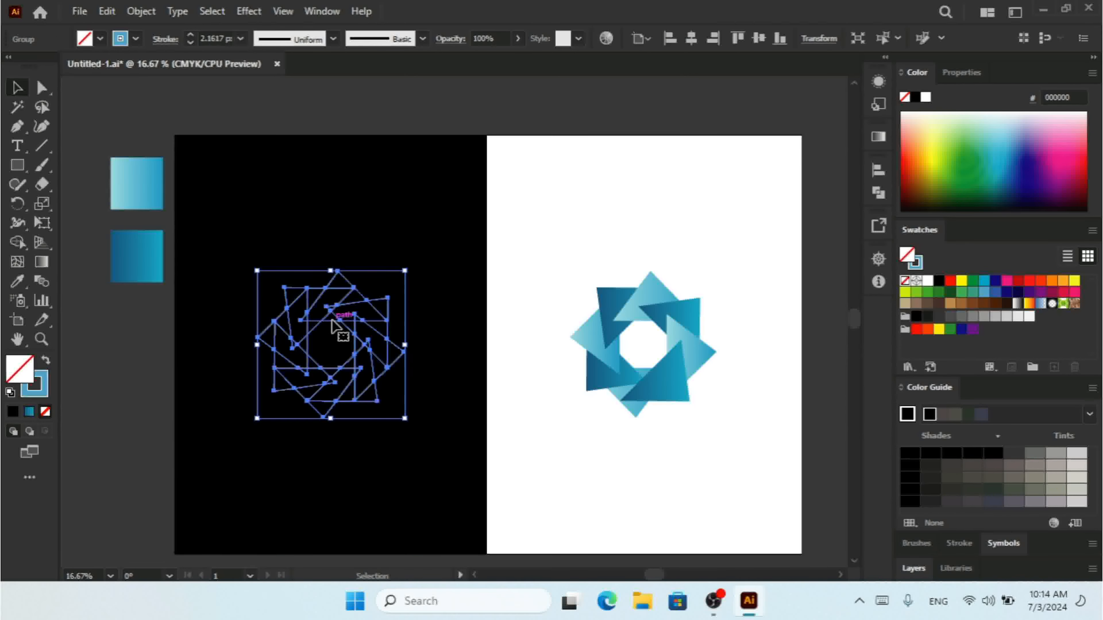
pyautogui.click(136, 39)
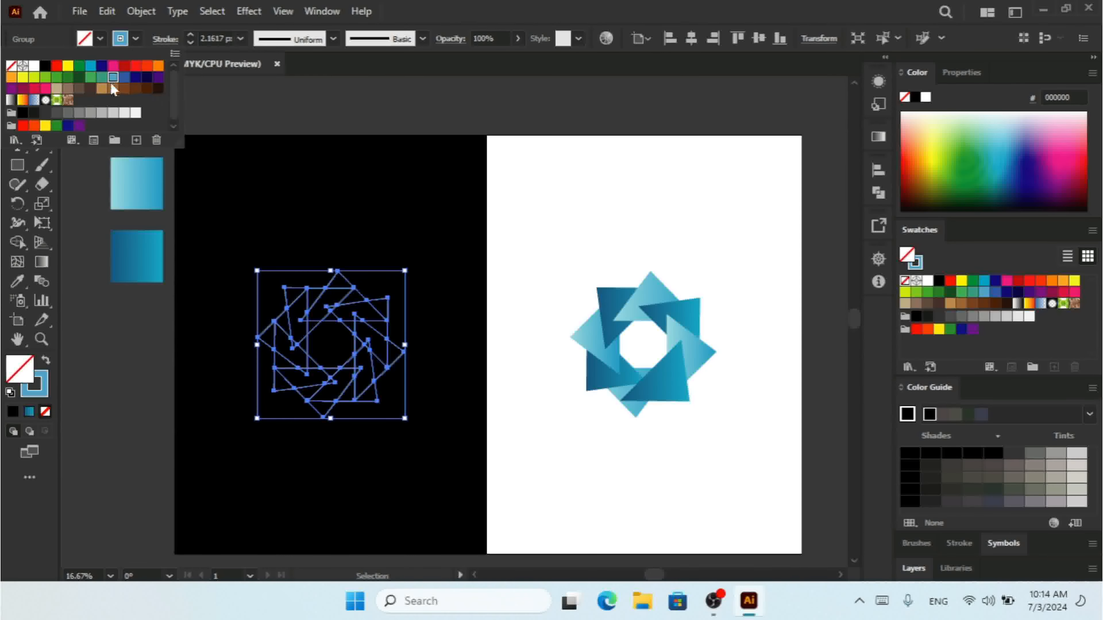
pyautogui.click(124, 77)
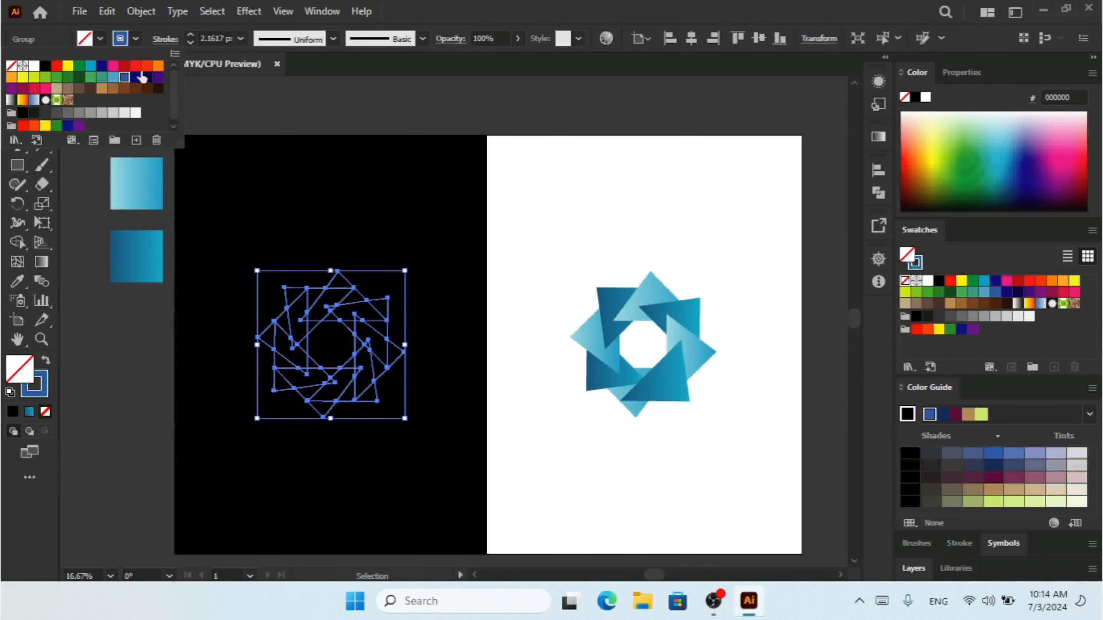
pyautogui.click(191, 42)
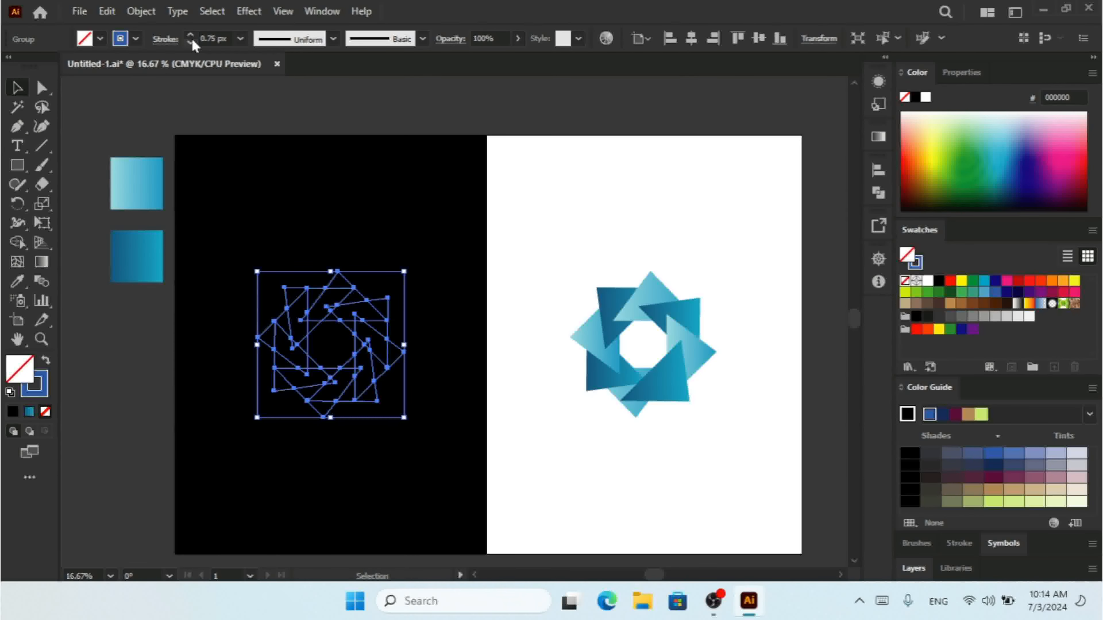
pyautogui.click(190, 35)
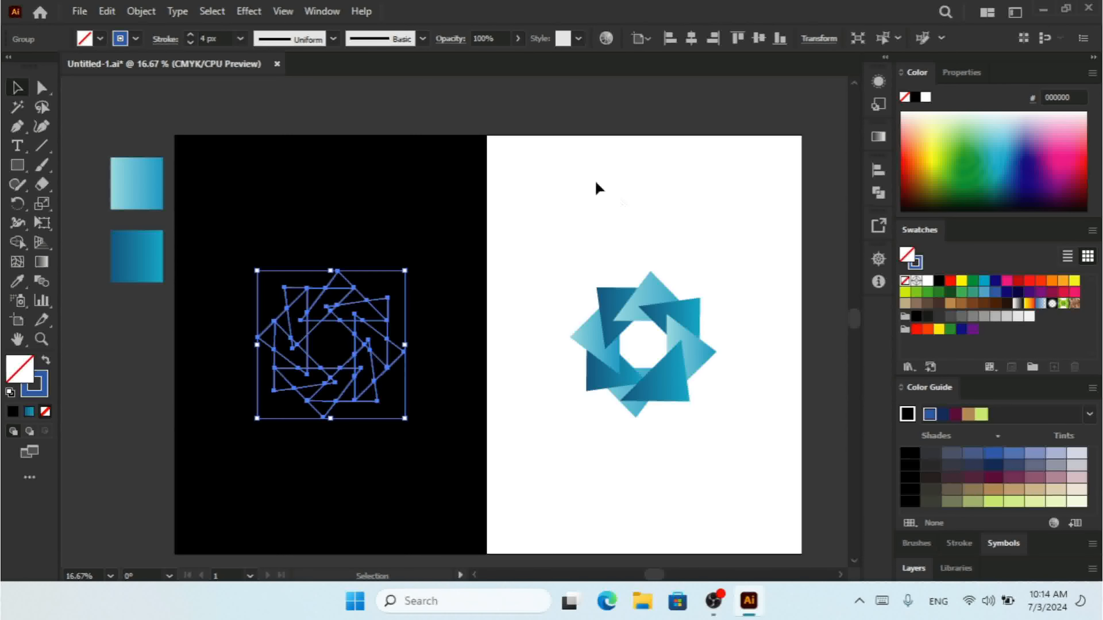
pyautogui.click(620, 196)
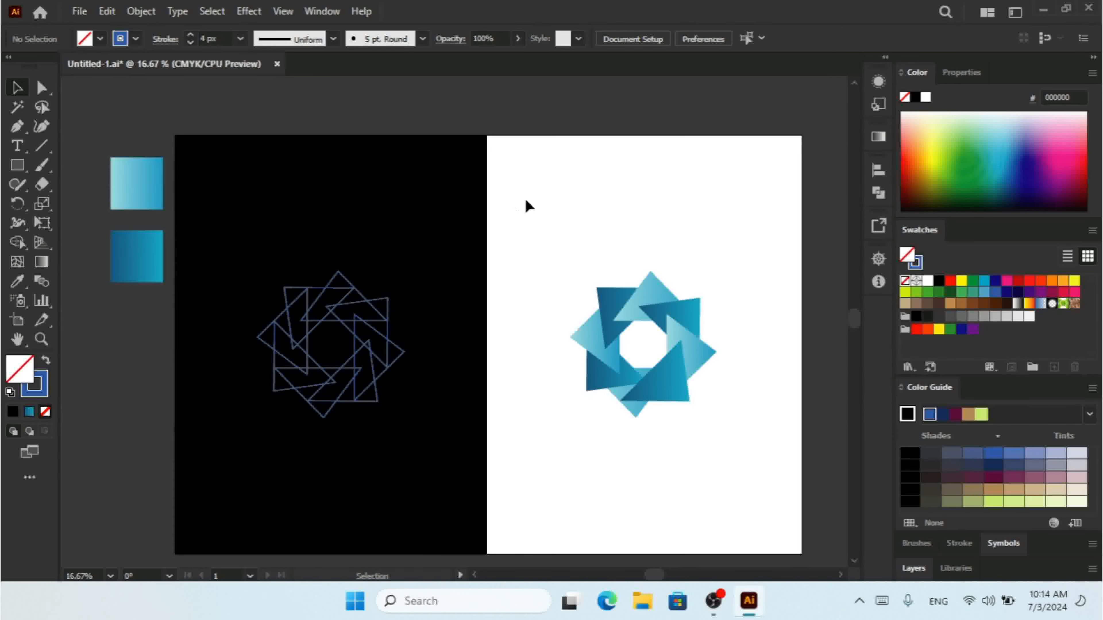
# Step: Change the outlined star's stroke colour to white
pyautogui.click(427, 213)
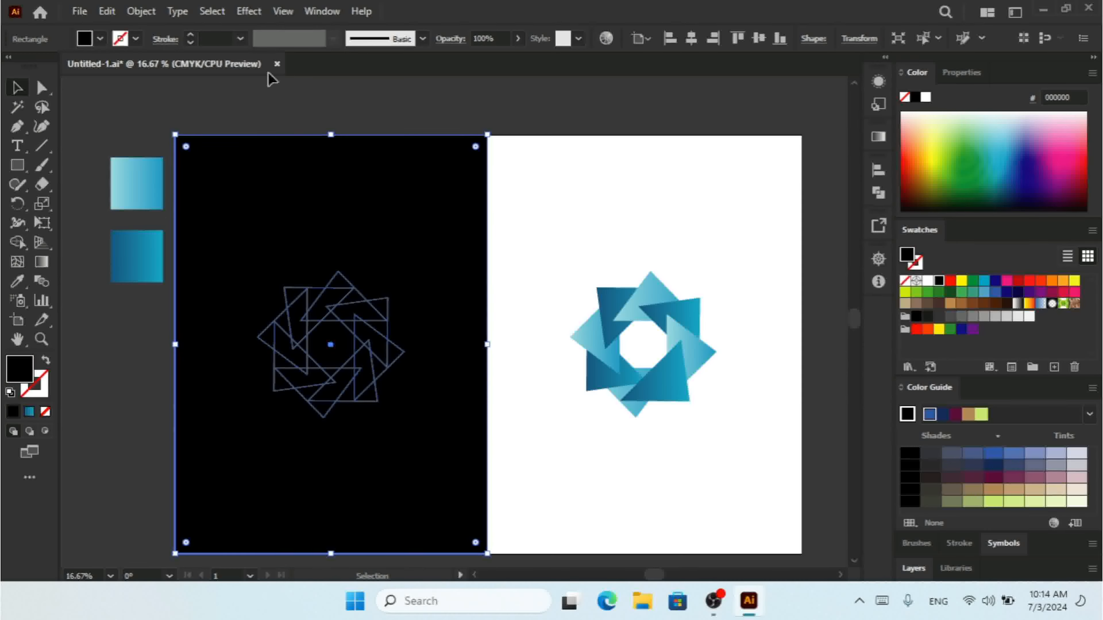
pyautogui.click(352, 308)
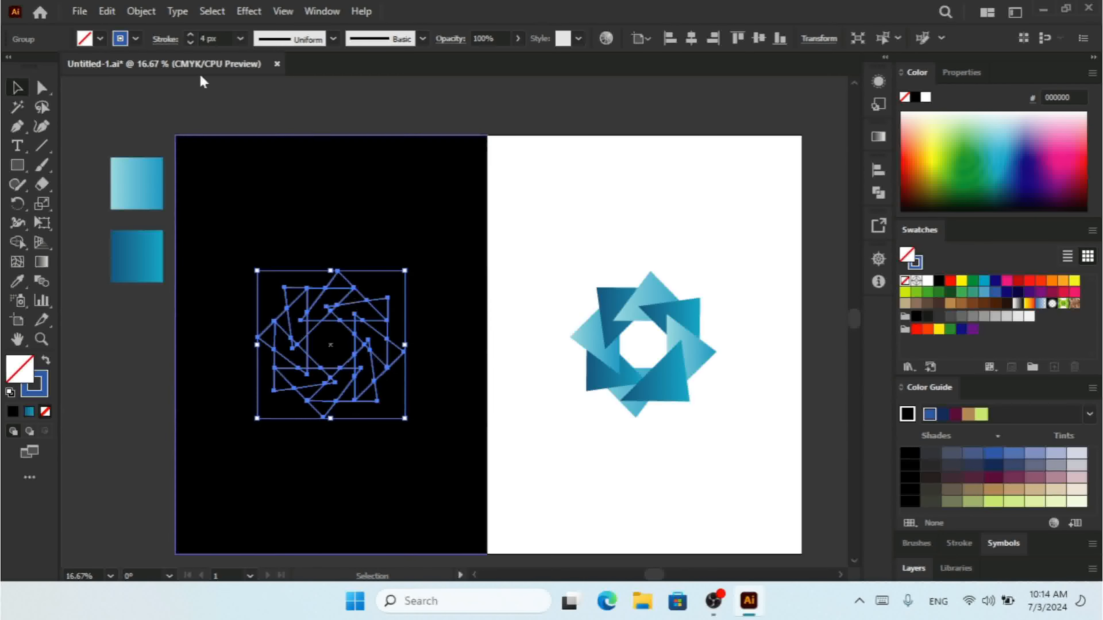
pyautogui.click(136, 39)
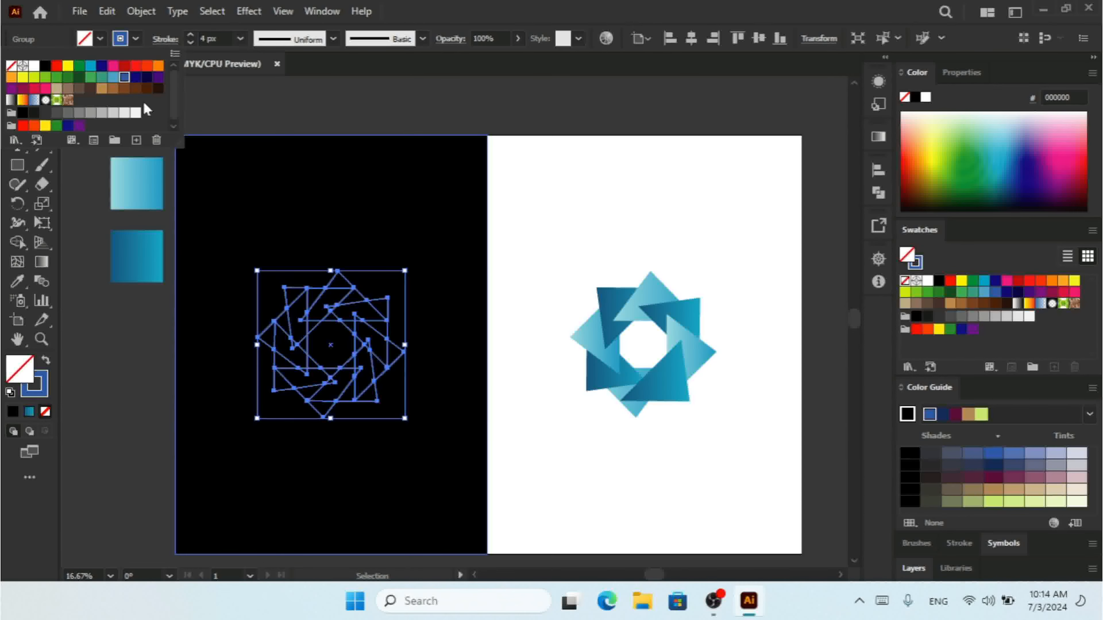
pyautogui.click(35, 66)
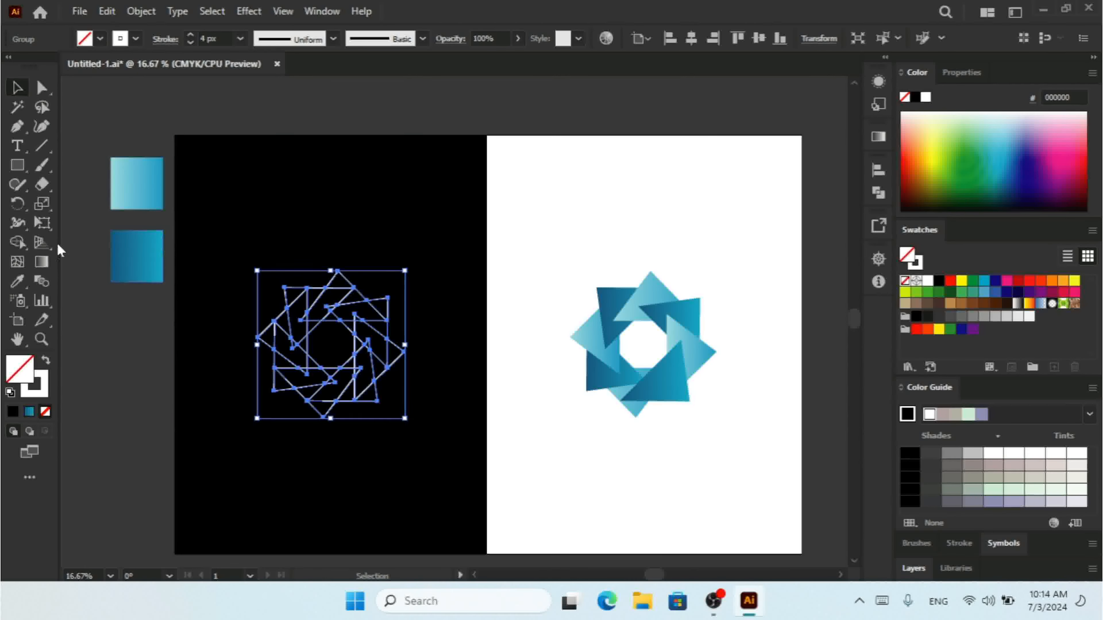
# Step: Sample the light blue gradient square onto the outlined star and swap it from the fill to the stroke
pyautogui.click(17, 281)
pyautogui.click(126, 191)
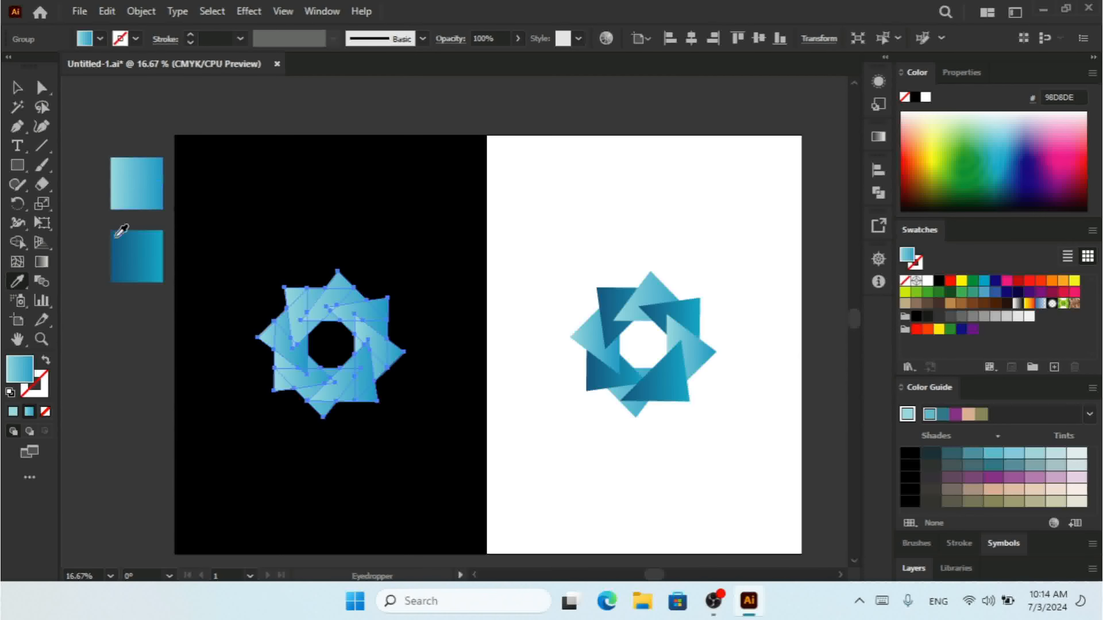
pyautogui.click(45, 361)
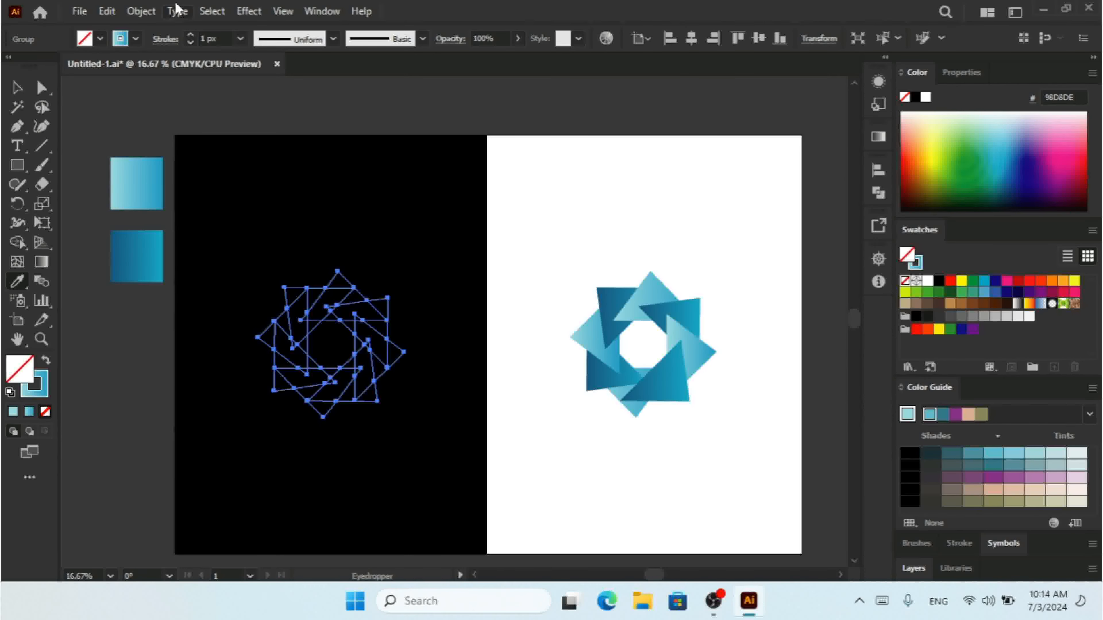
# Step: Set the outlined star's gradient stroke weight to 10 px and deselect the star
pyautogui.click(192, 34)
pyautogui.click(193, 34)
pyautogui.click(192, 34)
pyautogui.click(192, 34)
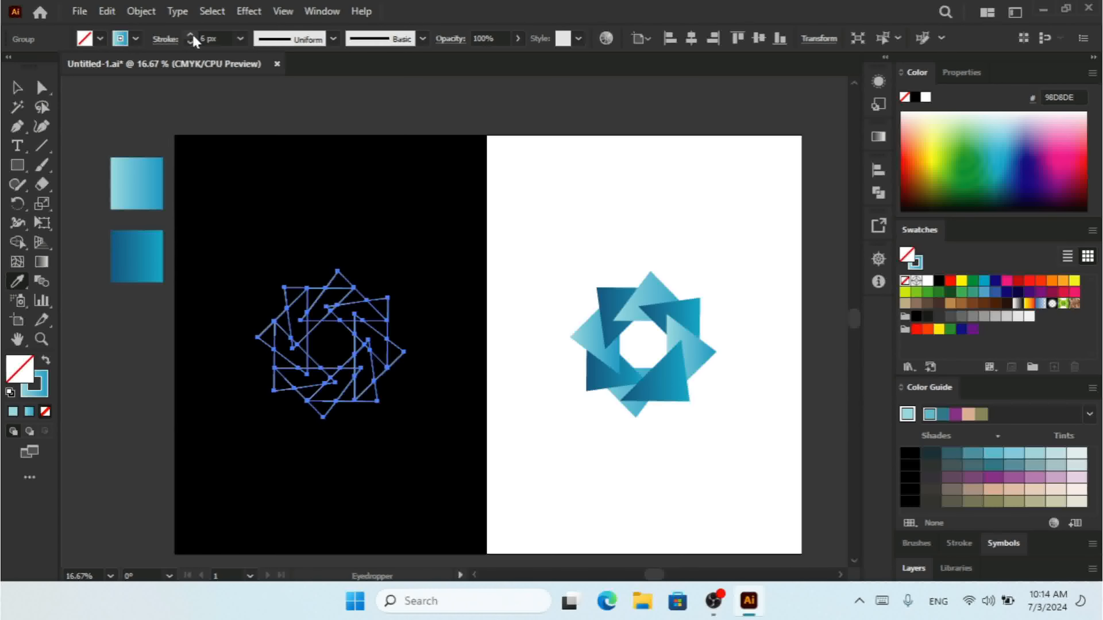
pyautogui.click(193, 34)
pyautogui.click(193, 35)
pyautogui.click(193, 34)
pyautogui.click(193, 34)
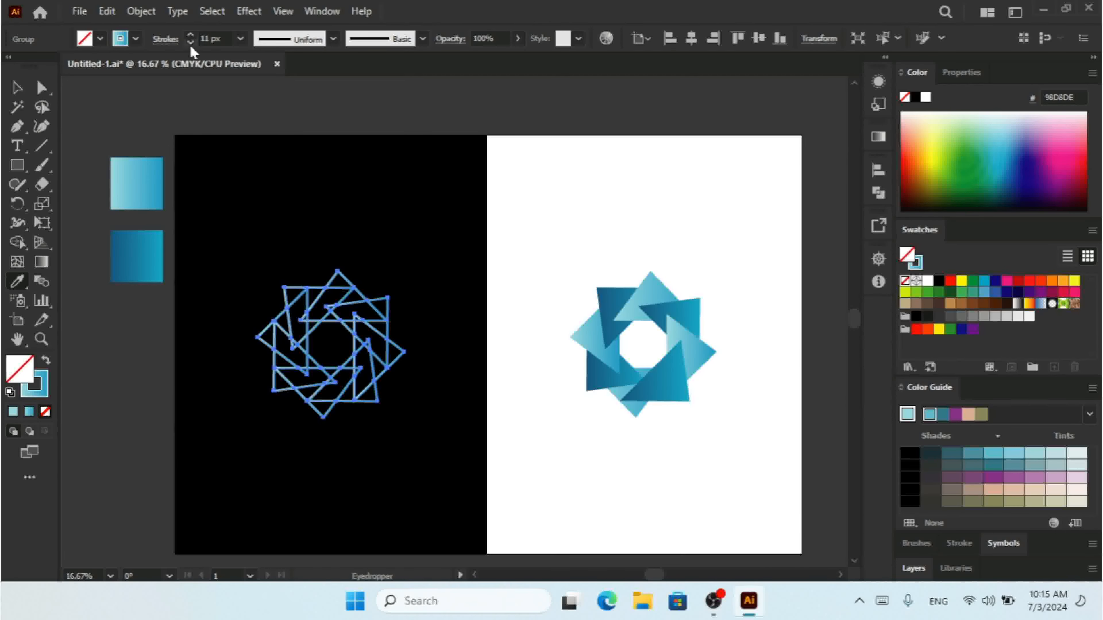
pyautogui.click(190, 44)
pyautogui.click(16, 87)
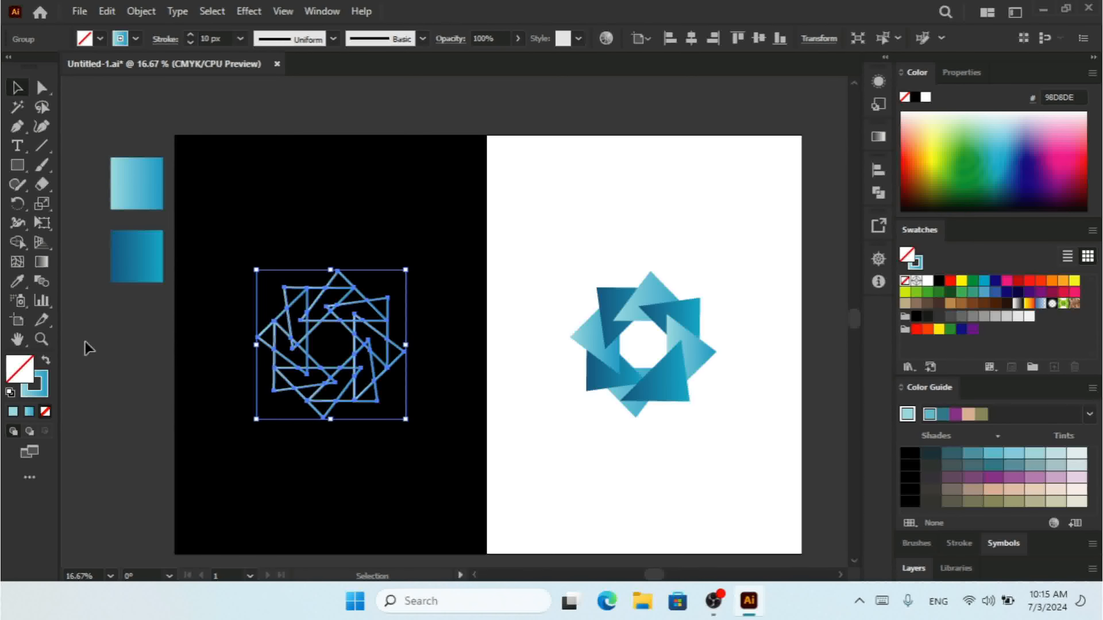
pyautogui.click(106, 385)
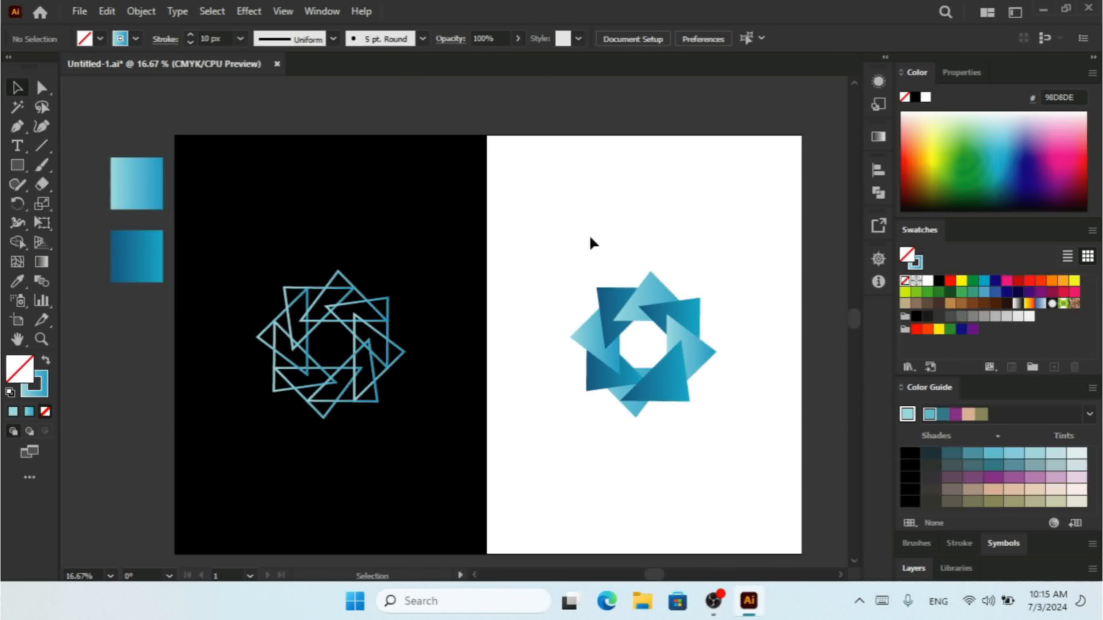
pyautogui.moveTo(587, 235); pyautogui.dragTo(701, 397)
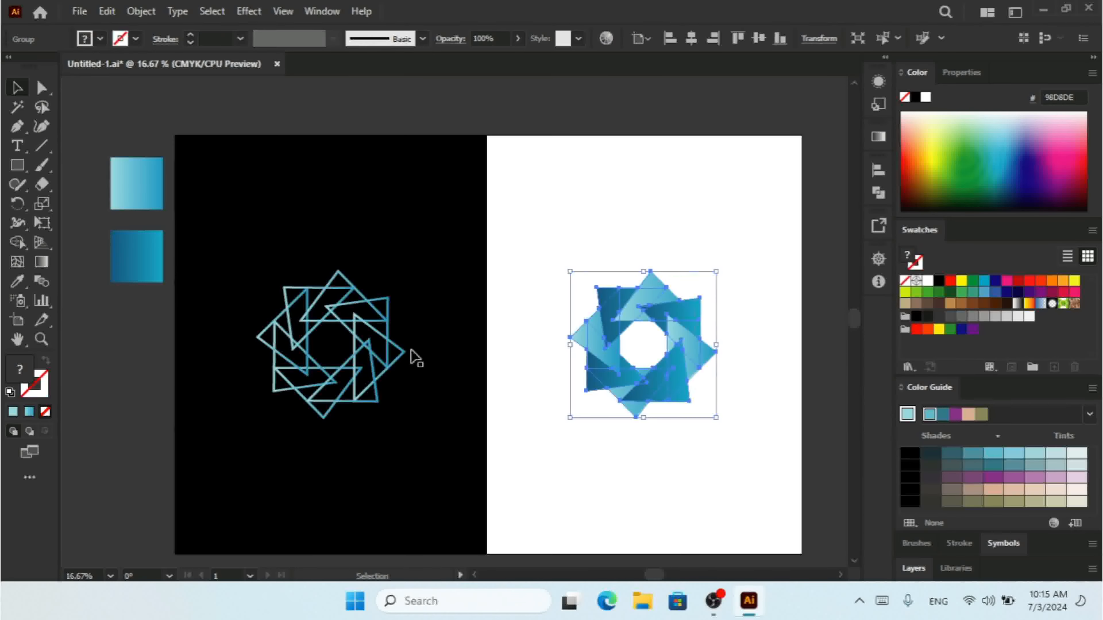
pyautogui.click(377, 341)
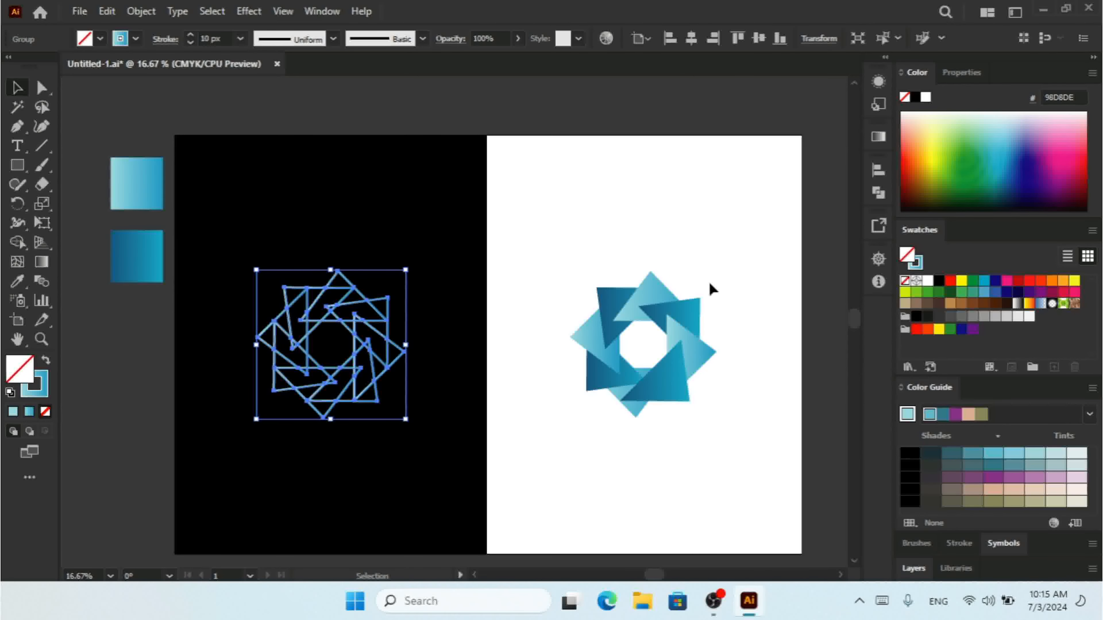
pyautogui.click(689, 212)
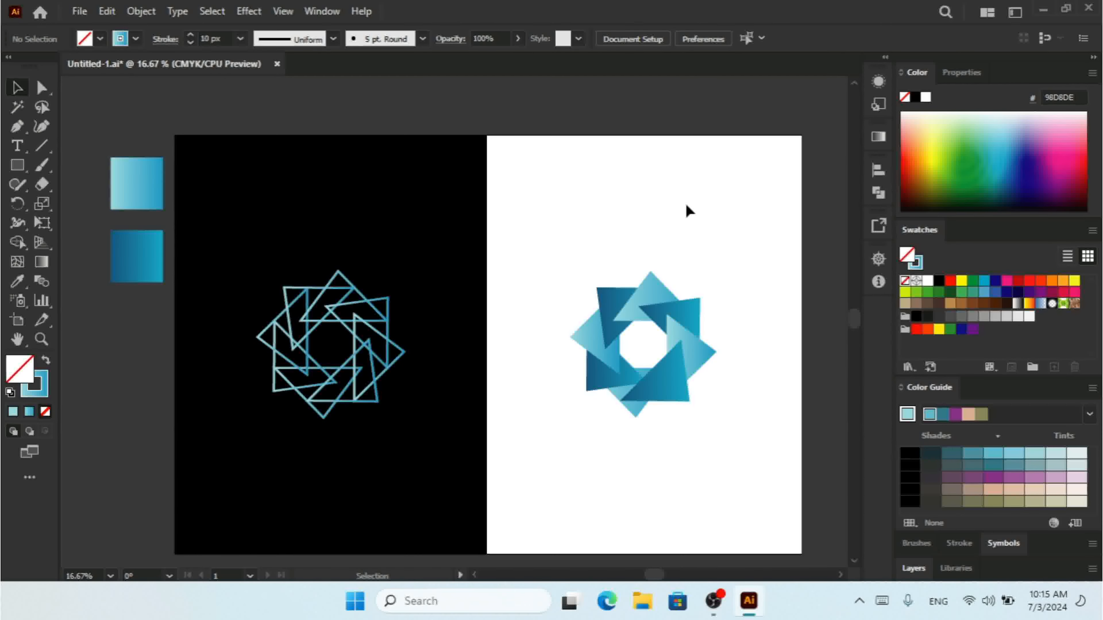